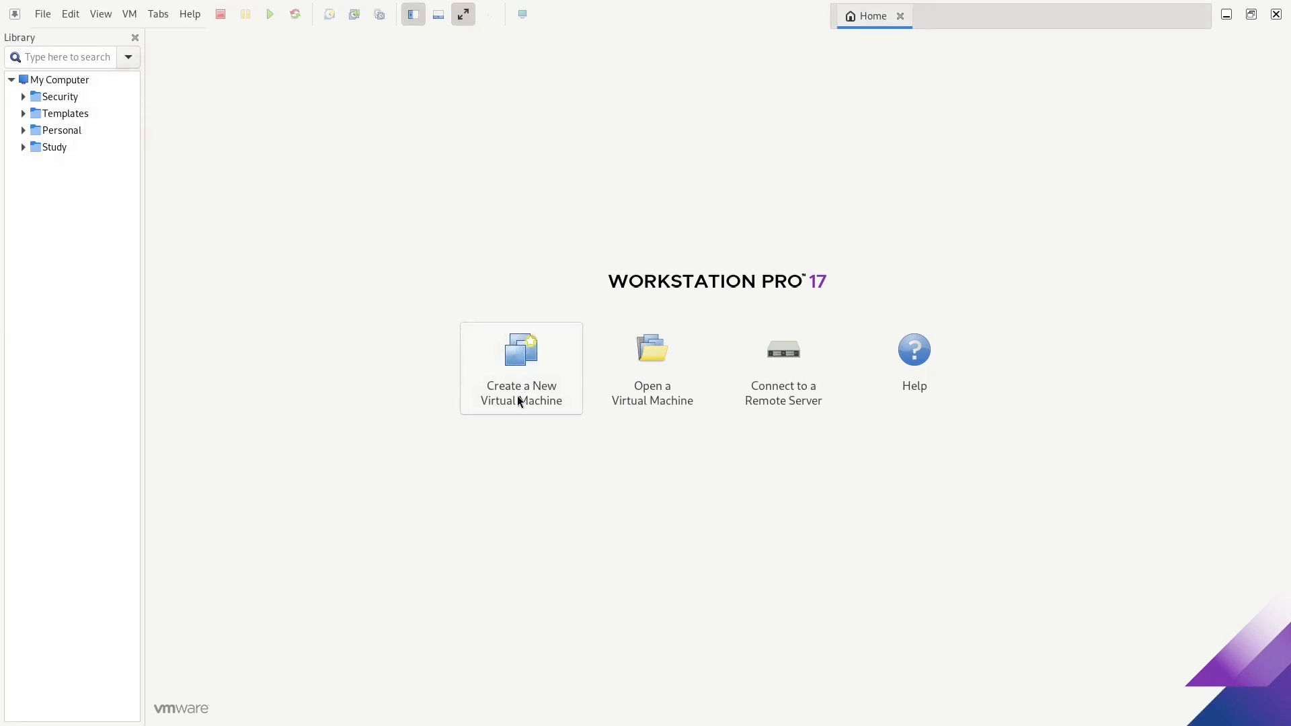
Start a Custom new virtual machine with Workstation 17.x hardware compatibility
click(40, 15)
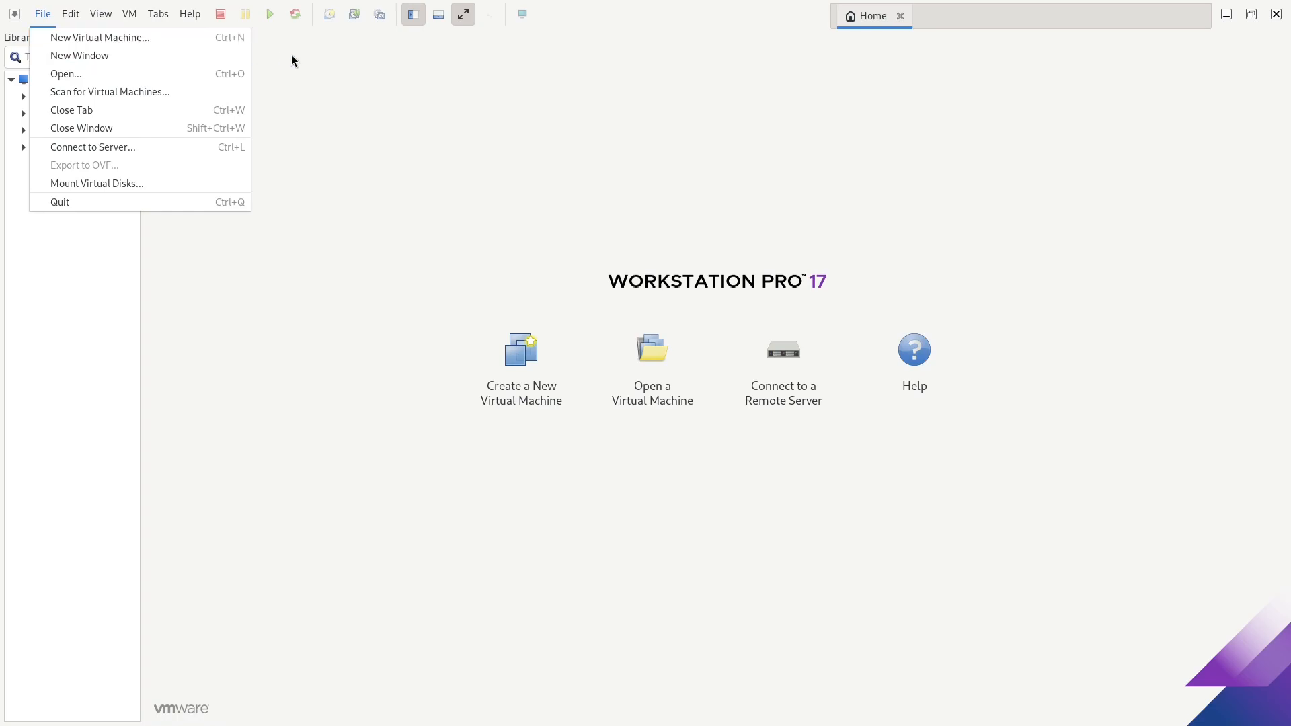
click(421, 202)
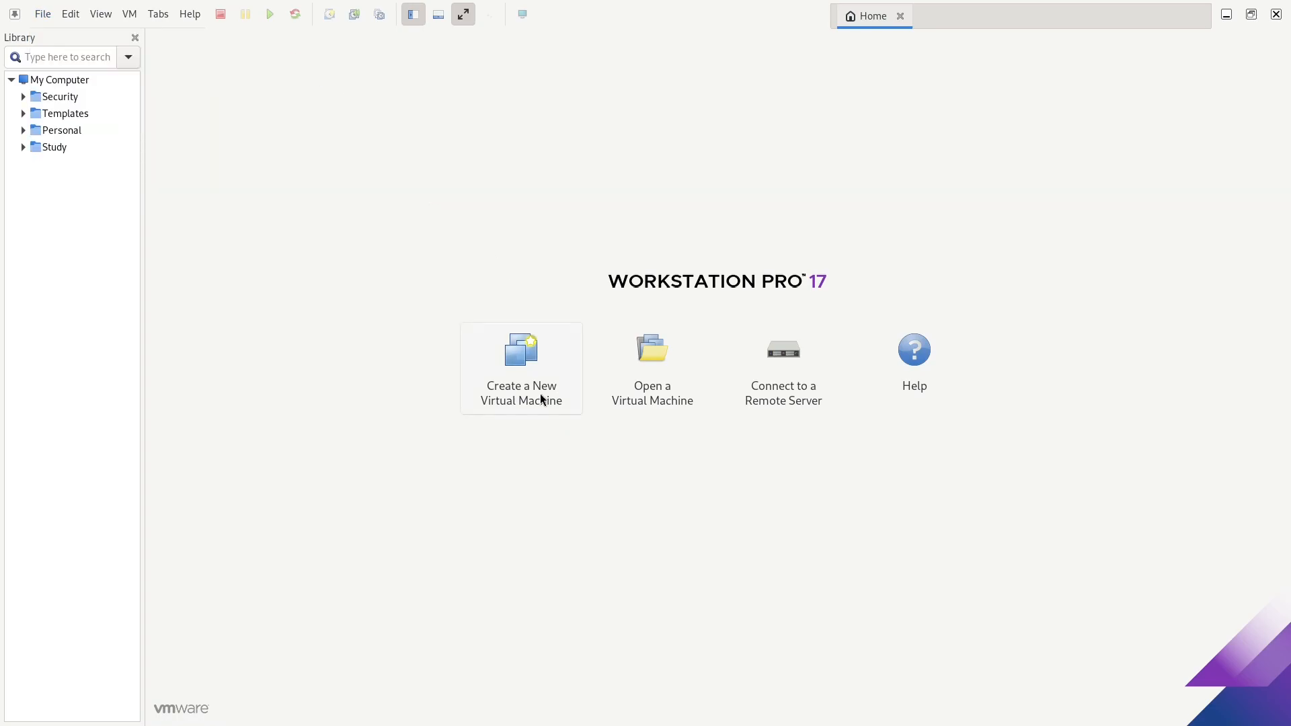
click(540, 395)
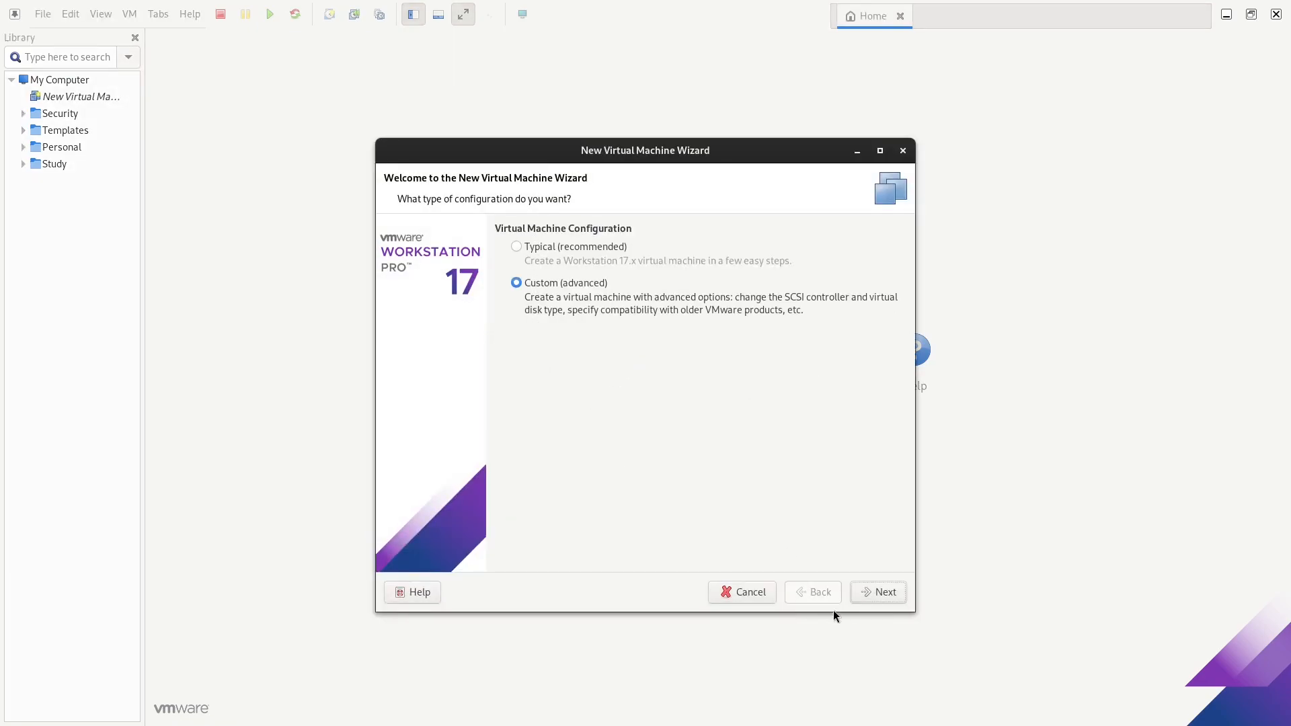
click(874, 587)
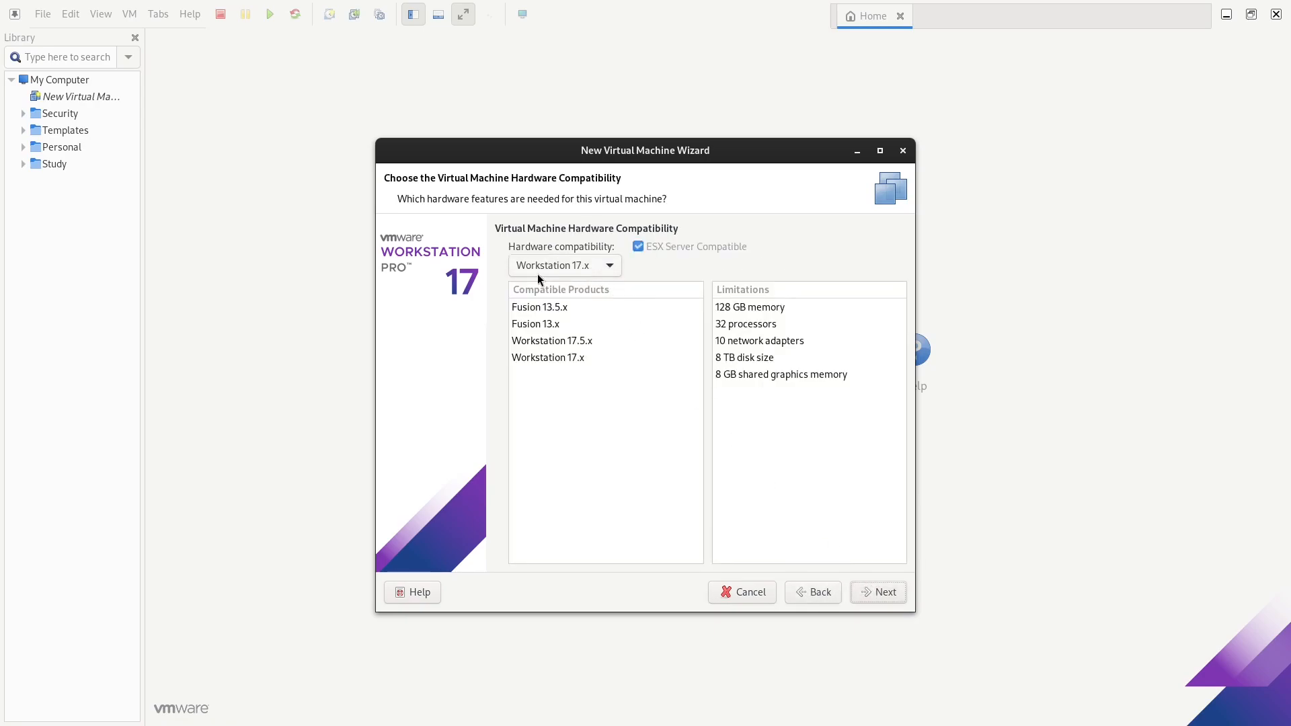
click(887, 596)
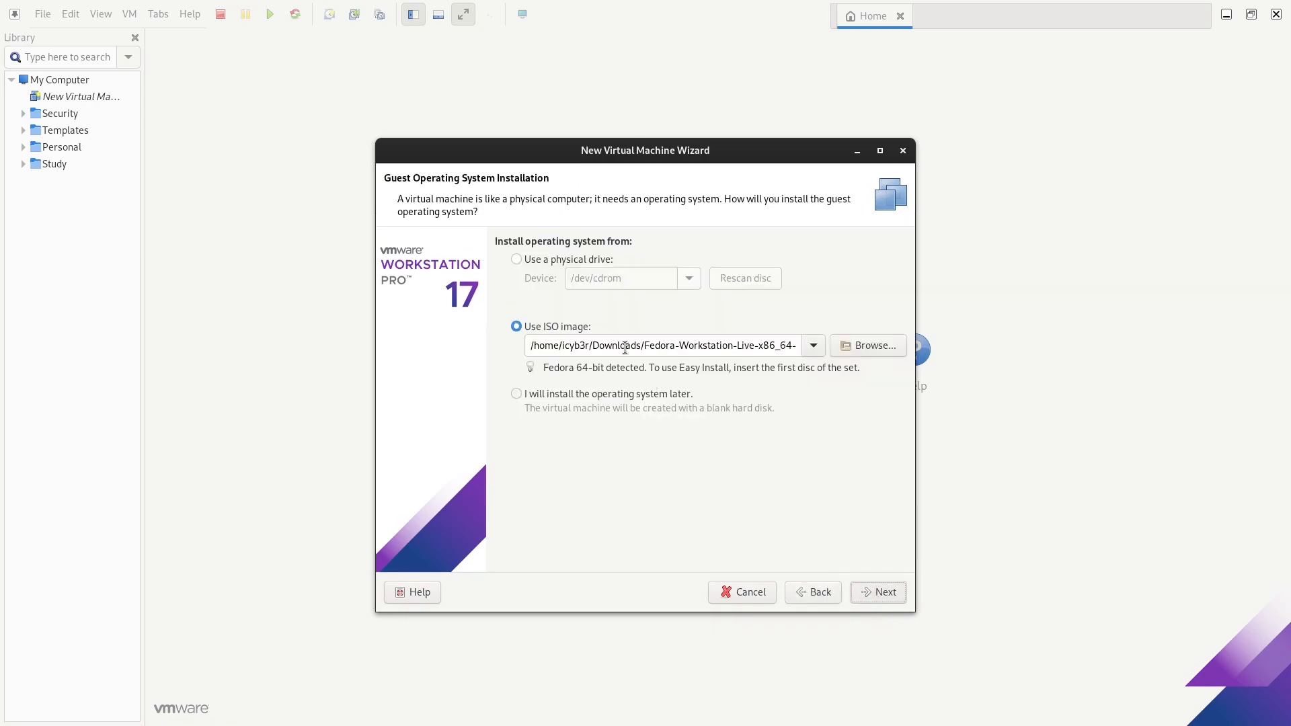
Use the Fedora Workstation Live ISO as the installation media
click(879, 353)
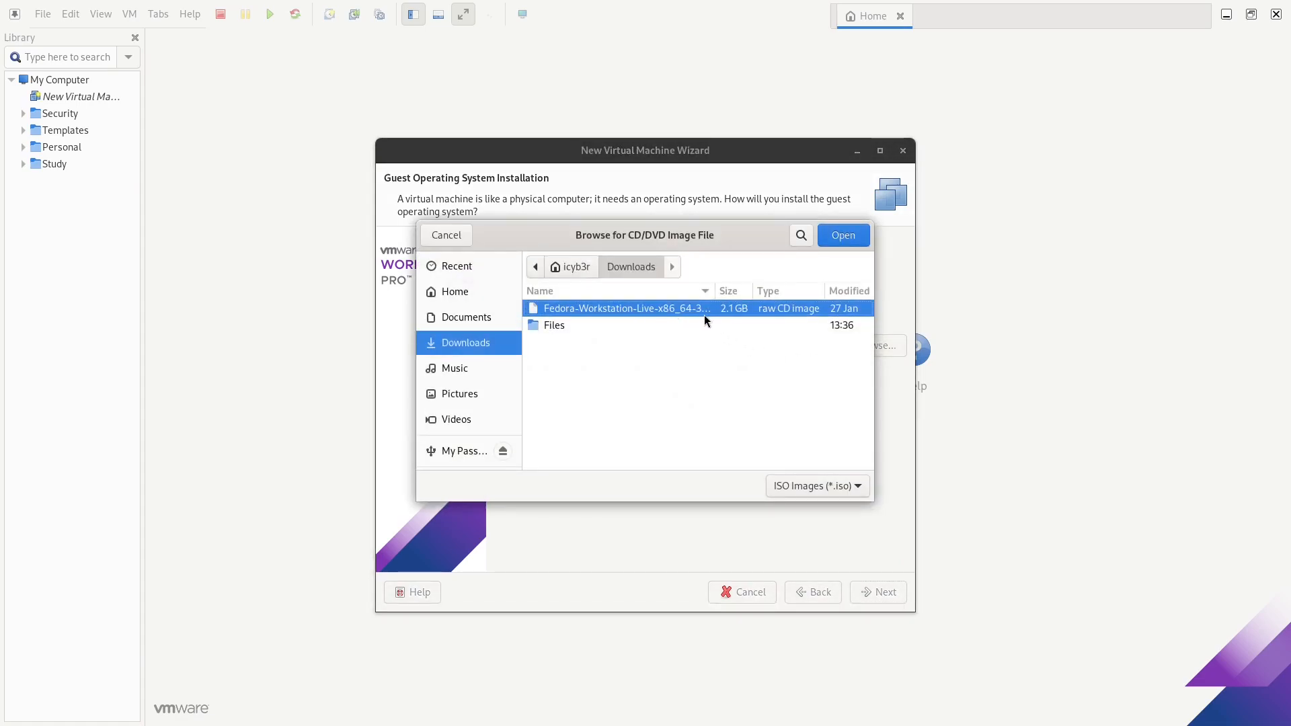
click(843, 236)
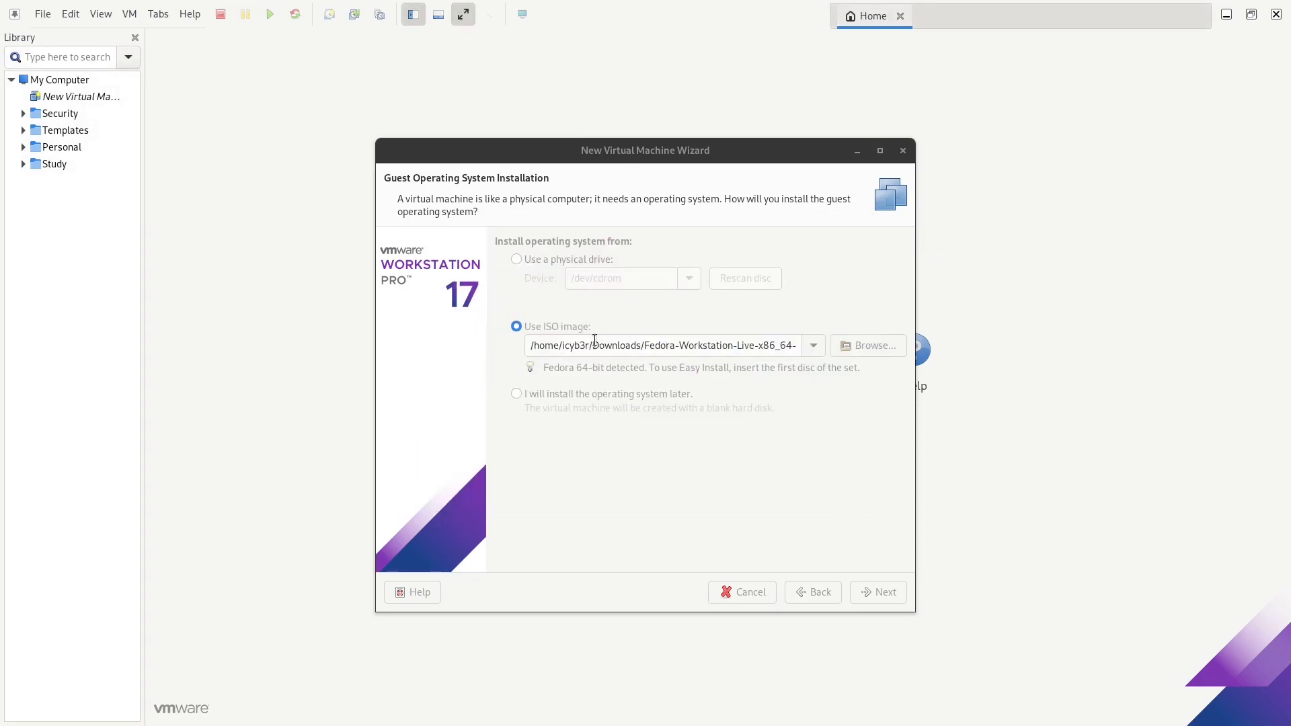
click(859, 591)
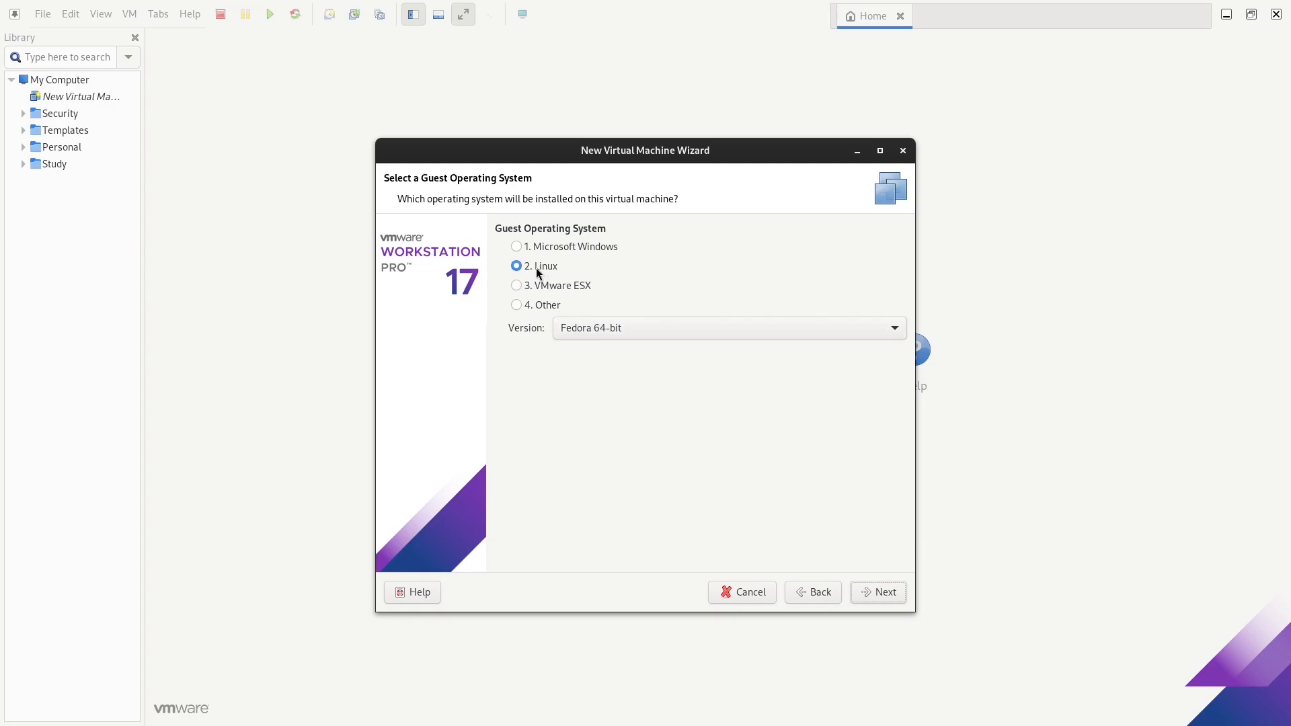
Keep Linux Fedora 64-bit as the guest OS and name the machine FedoraX64
click(882, 591)
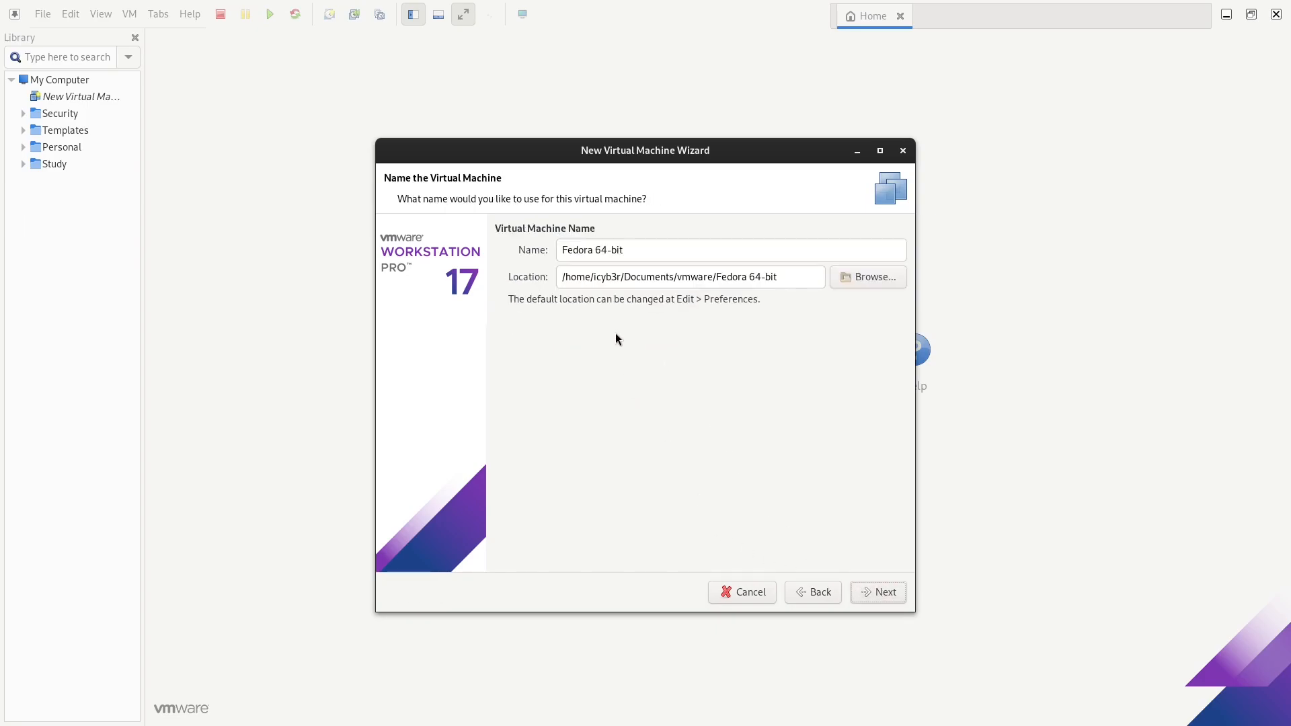
click(599, 251)
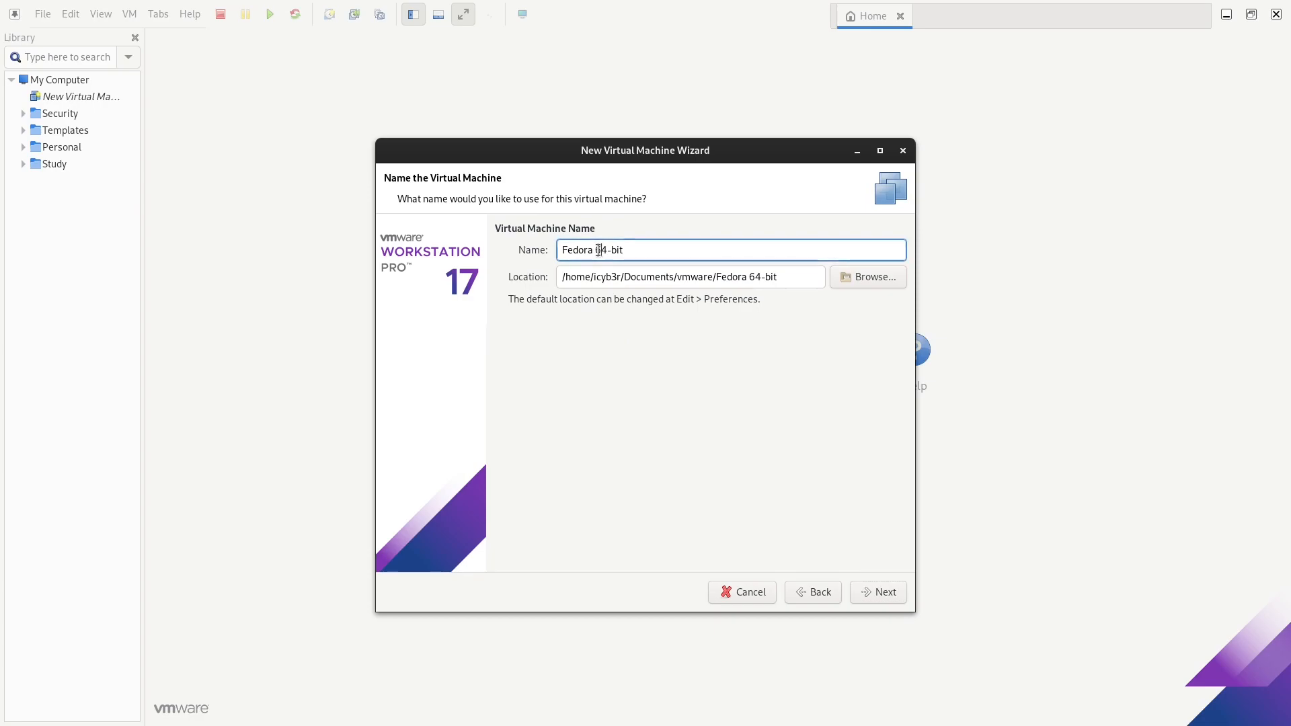
key(BackSpace)
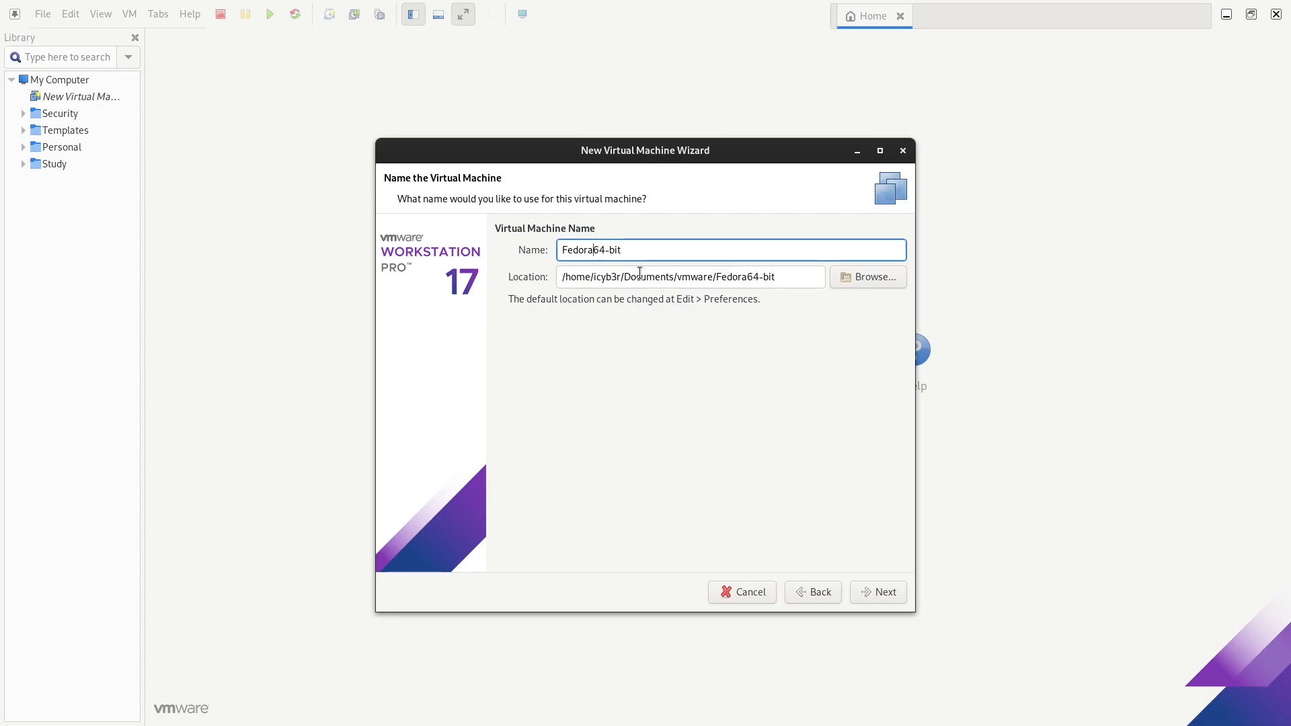
text(X)
key(BackSpace)
key(BackSpace)
key(BackSpace)
key(BackSpace)
click(893, 600)
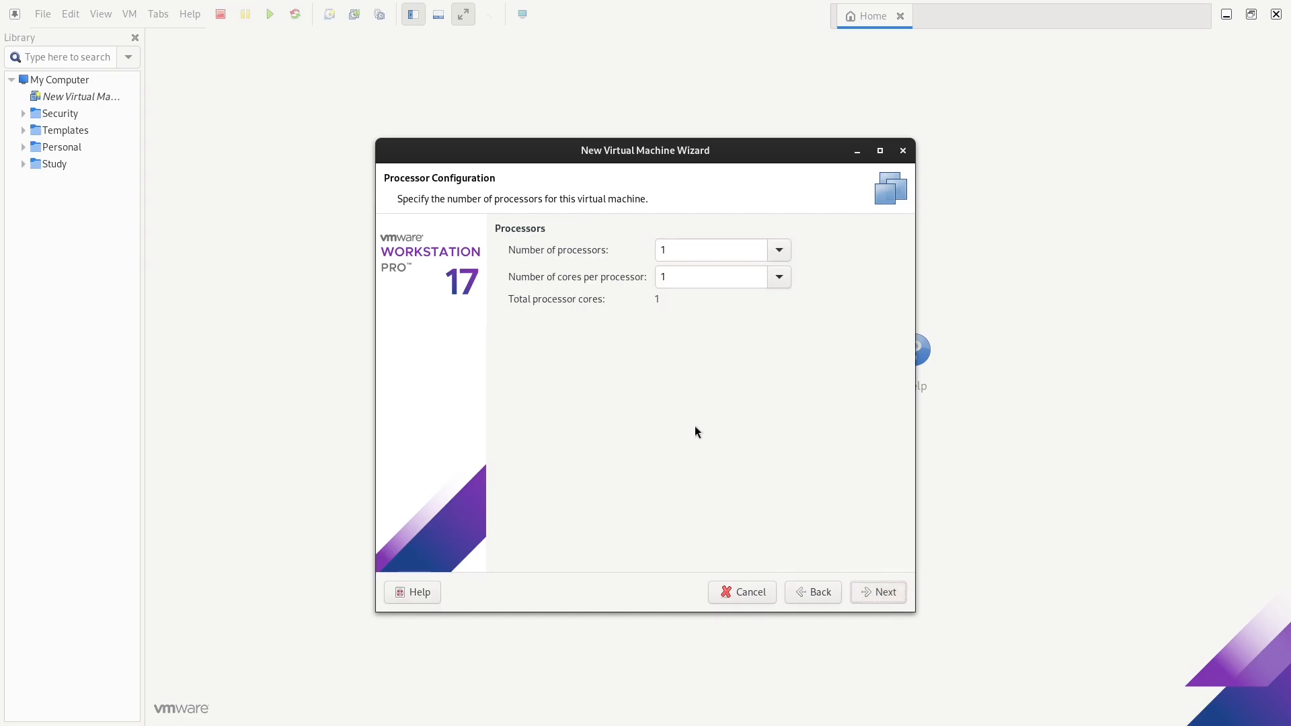
Give the VM 2 processors with 2 cores each, 4 cores total
click(779, 253)
click(761, 294)
click(770, 284)
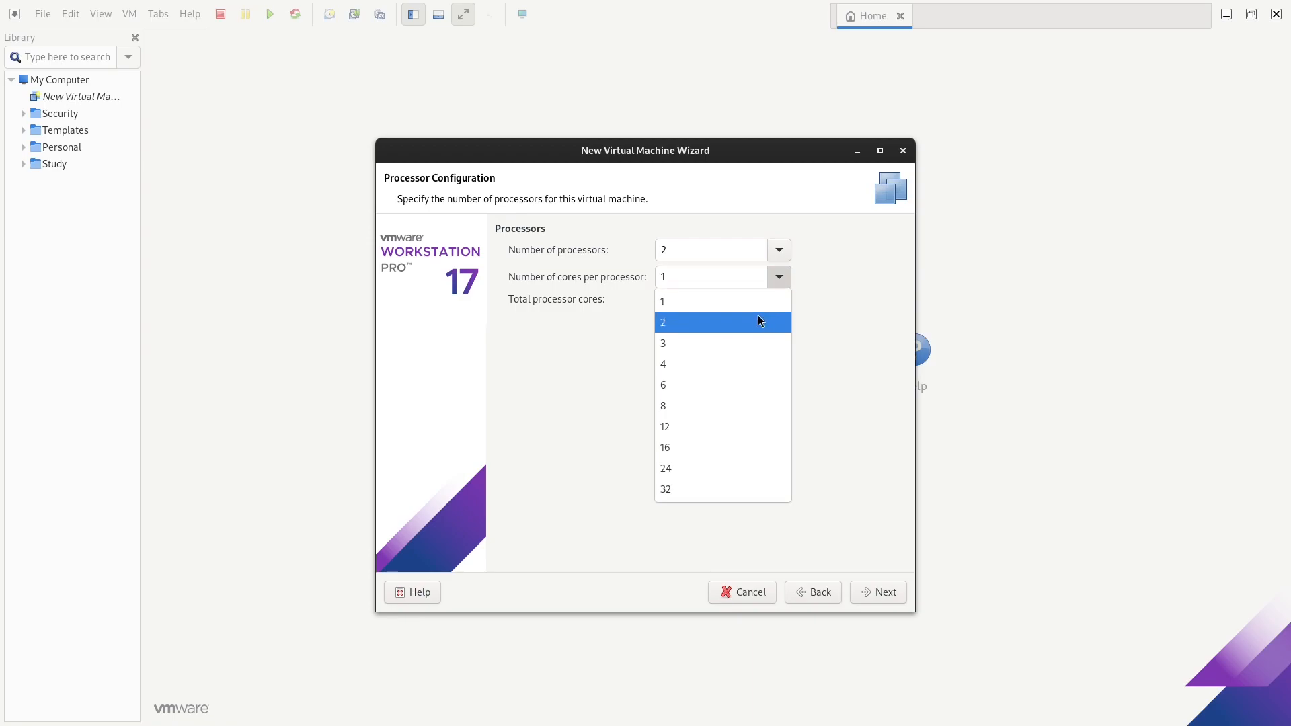
click(748, 324)
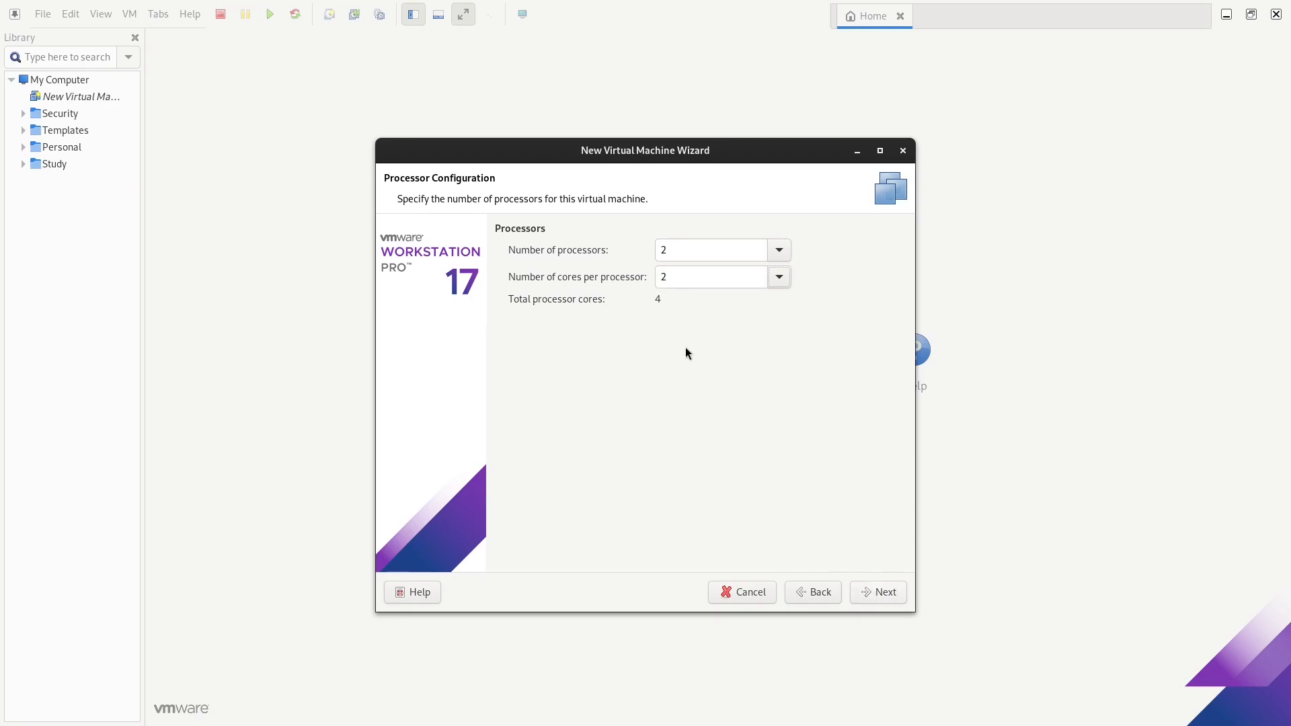
click(872, 596)
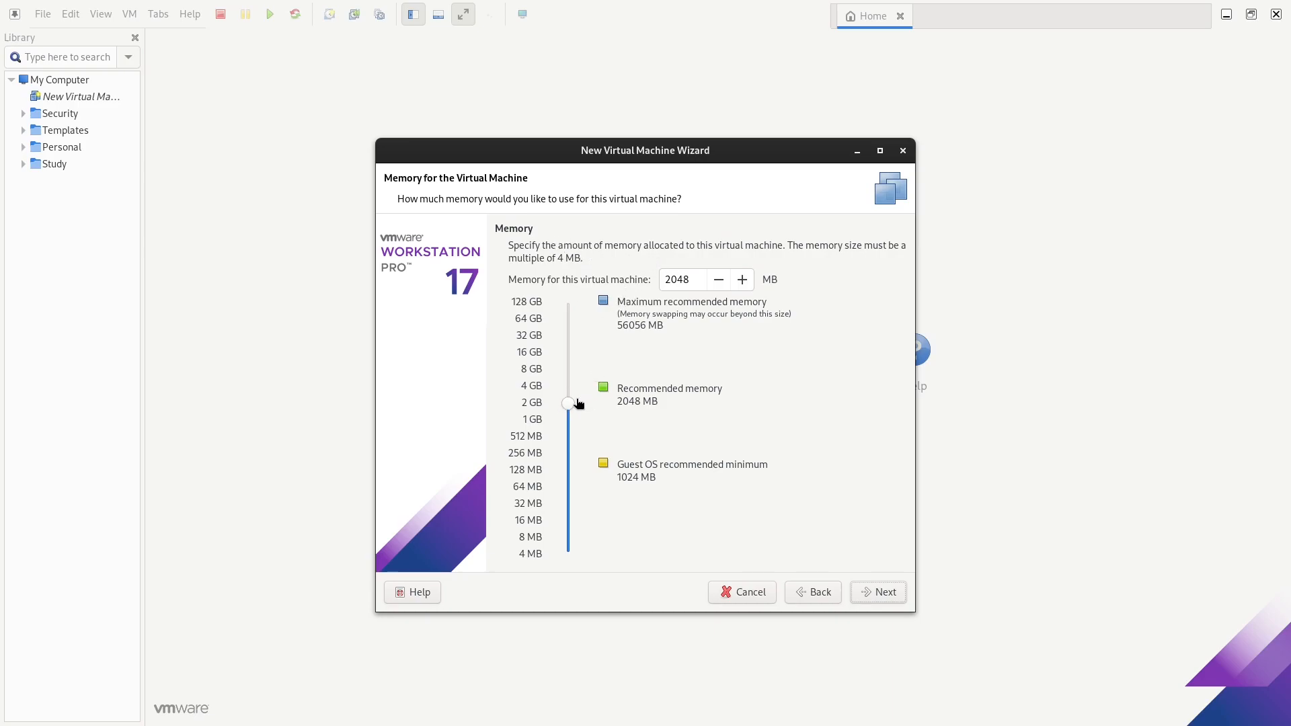
Raise memory to 4096 MB, keeping NAT networking and the LSI Logic controller
drag(569, 405, 568, 386)
click(867, 598)
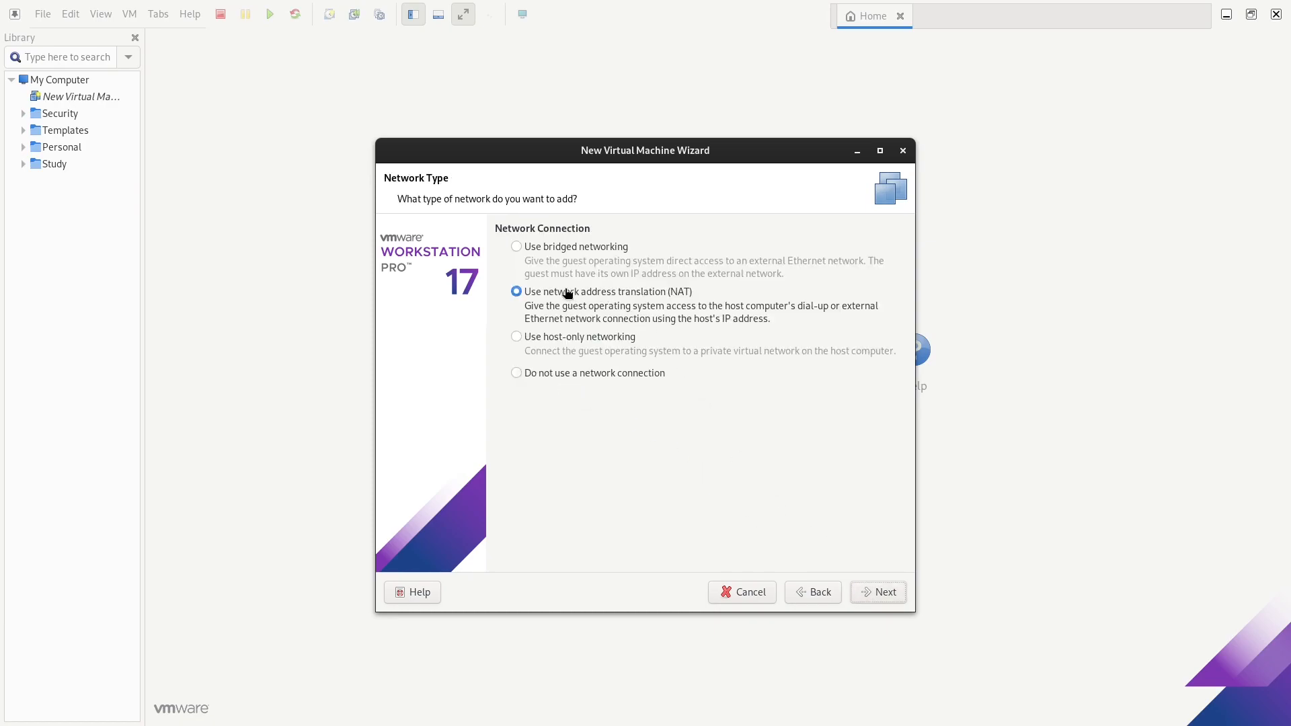
click(867, 597)
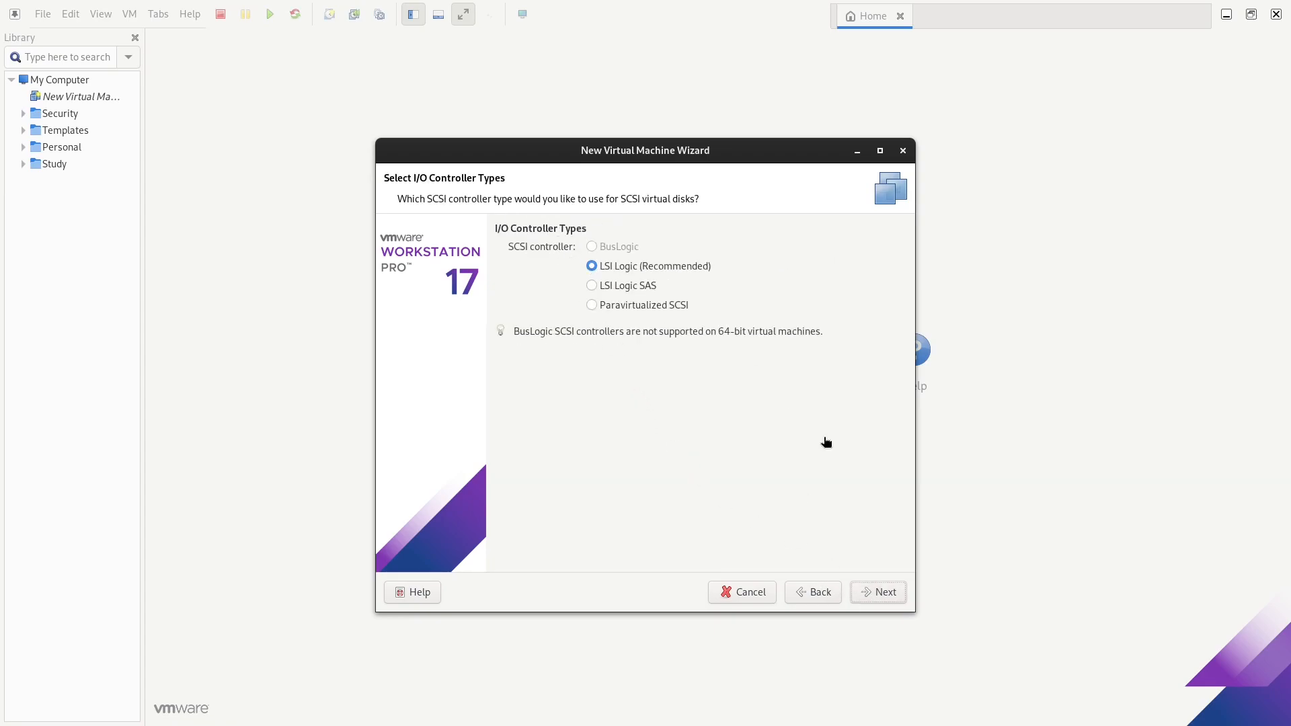
click(887, 595)
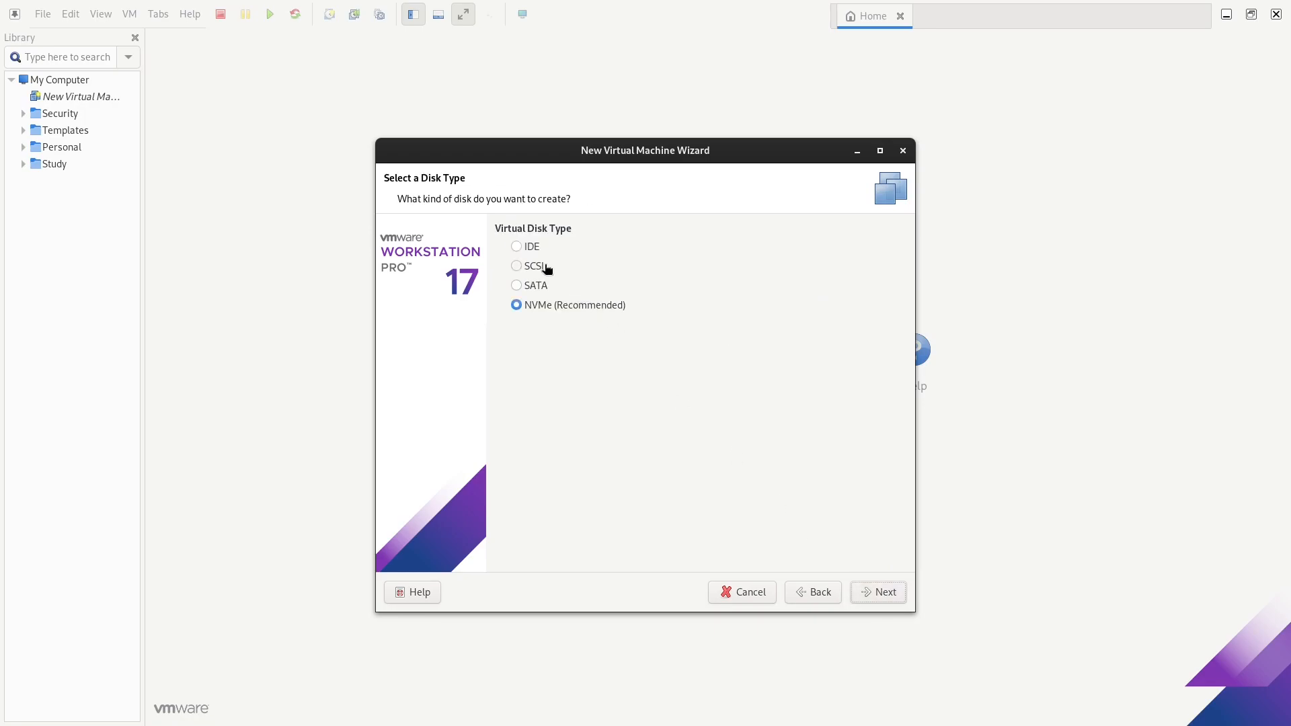
Create a new SCSI virtual disk stored as a single file
click(542, 267)
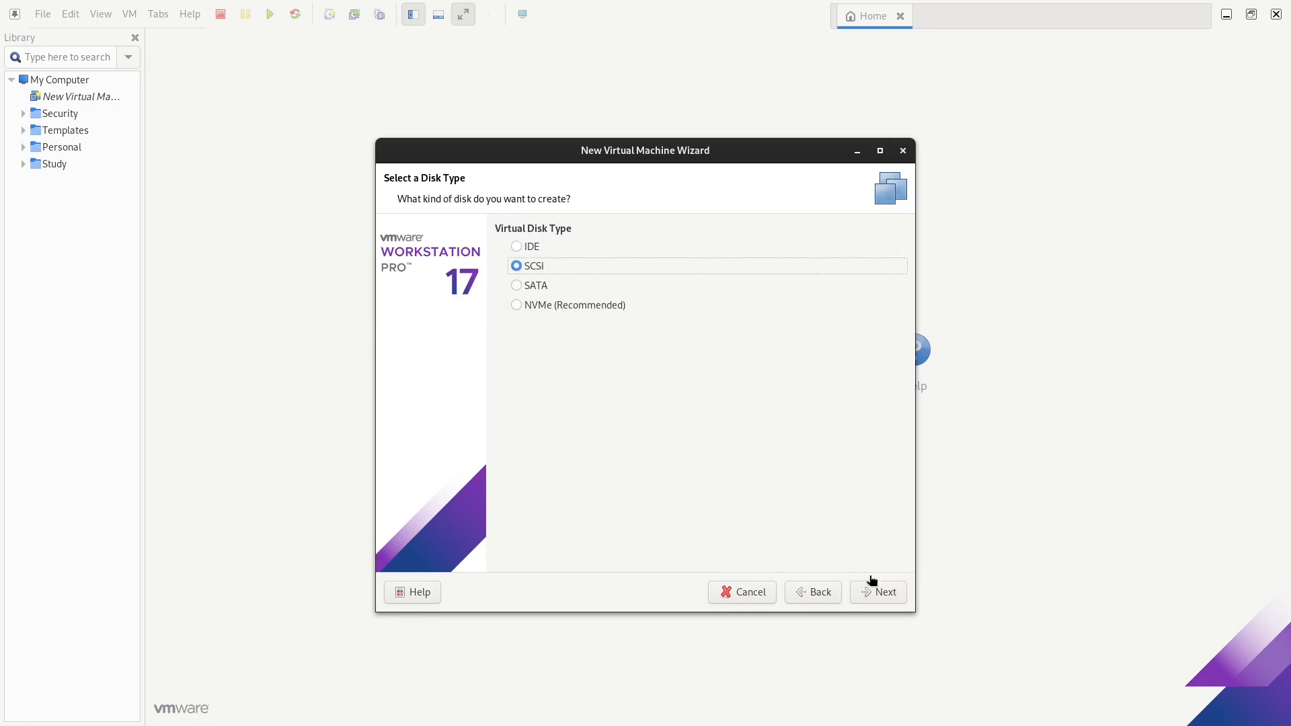
click(884, 595)
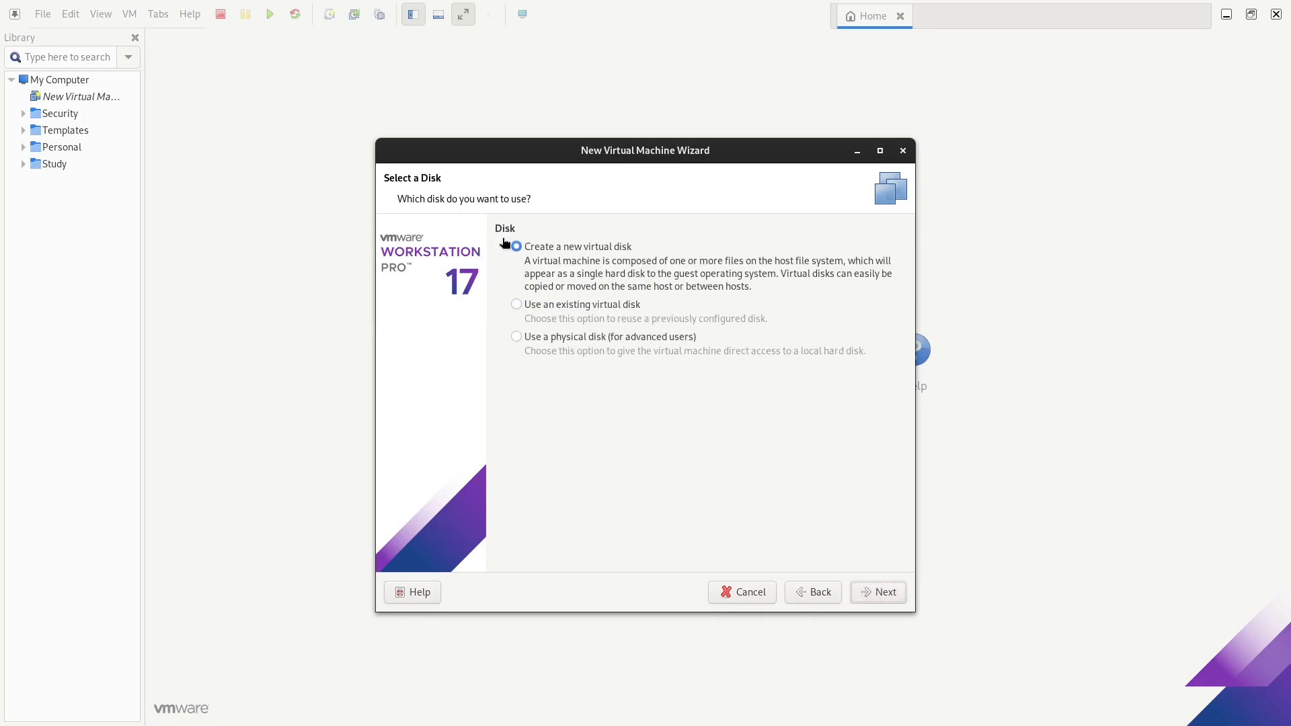
click(866, 595)
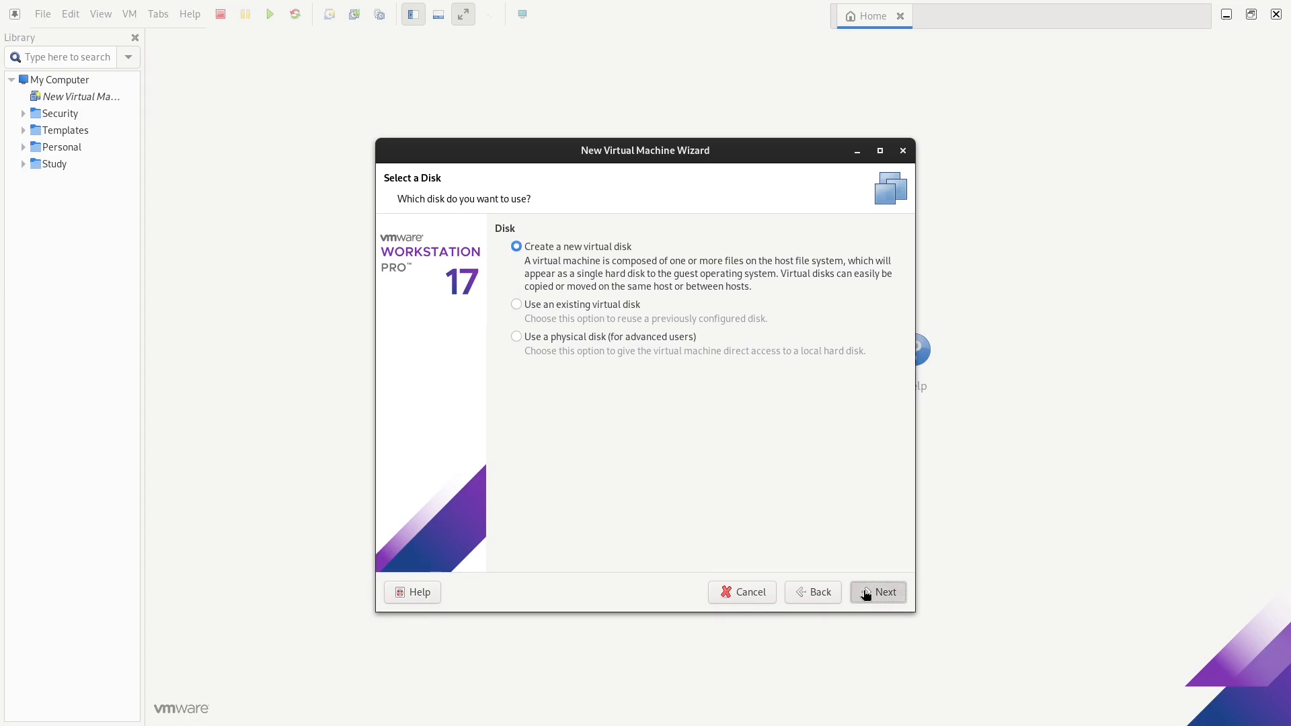
click(525, 361)
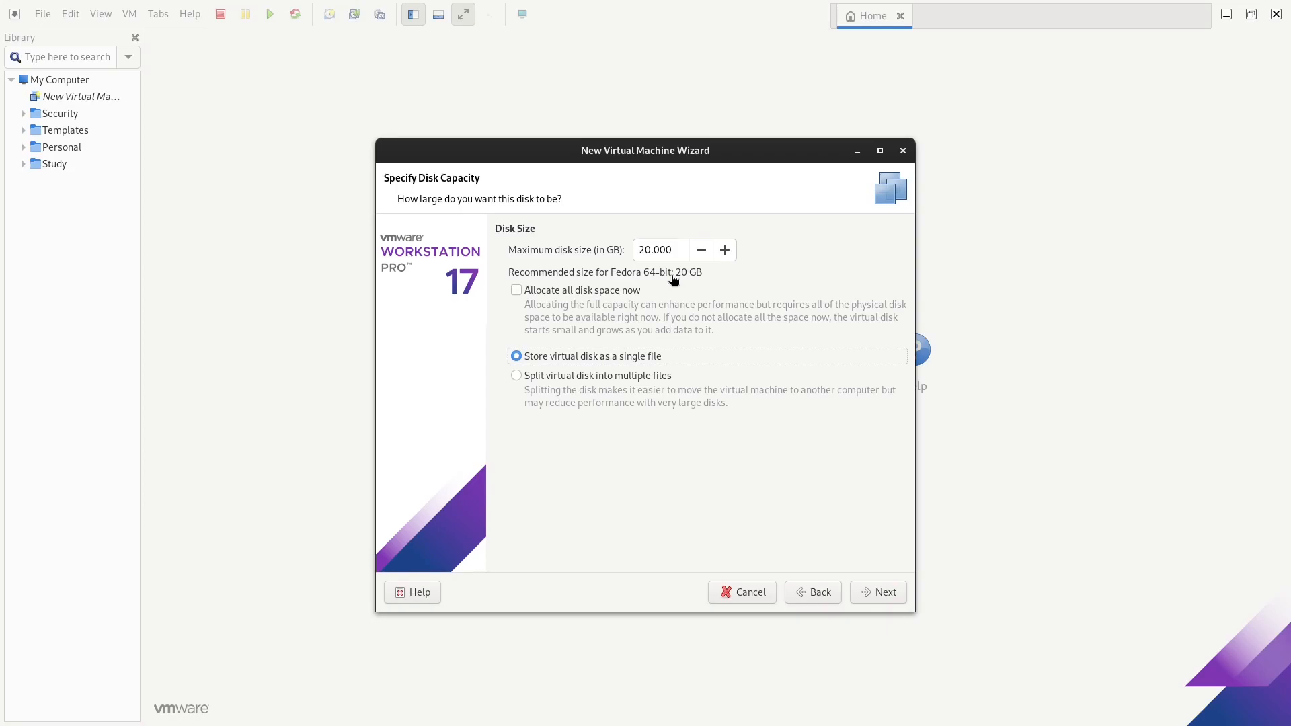
Set the maximum disk size to 60 GB and name the disk file FedoraX64_00.vmdk
drag(645, 250, 633, 255)
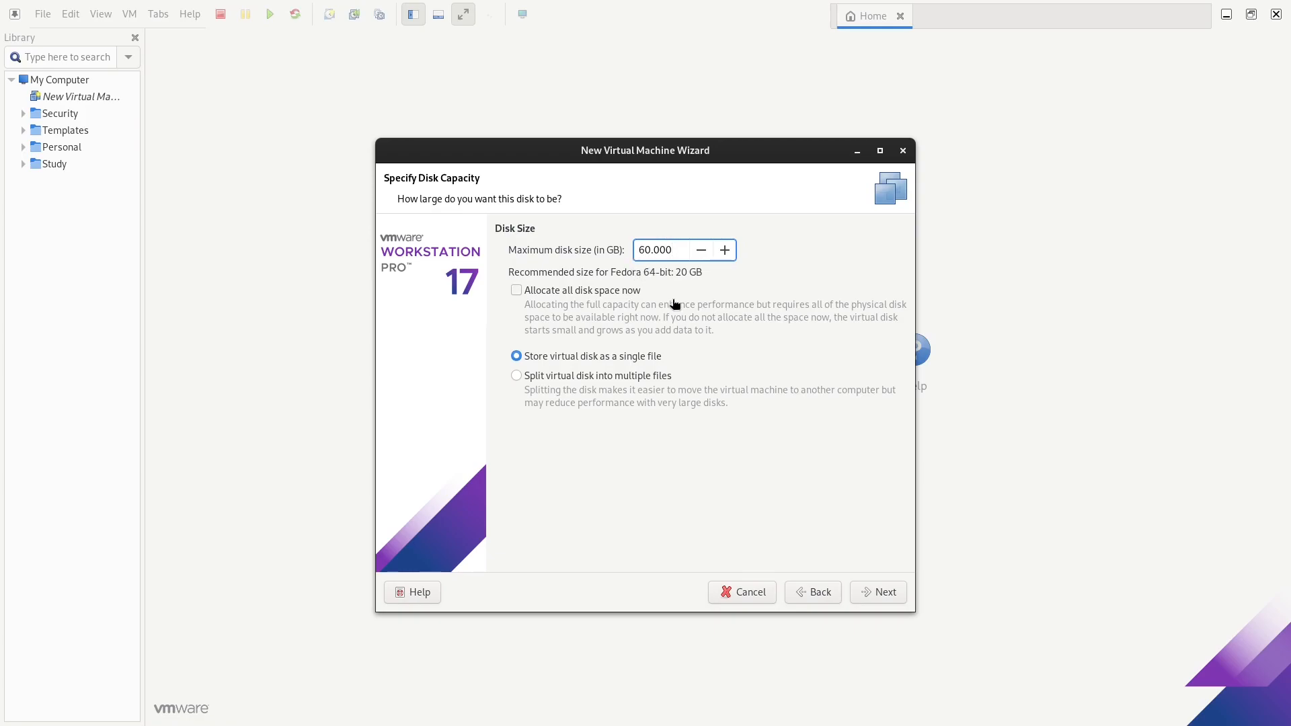
click(873, 596)
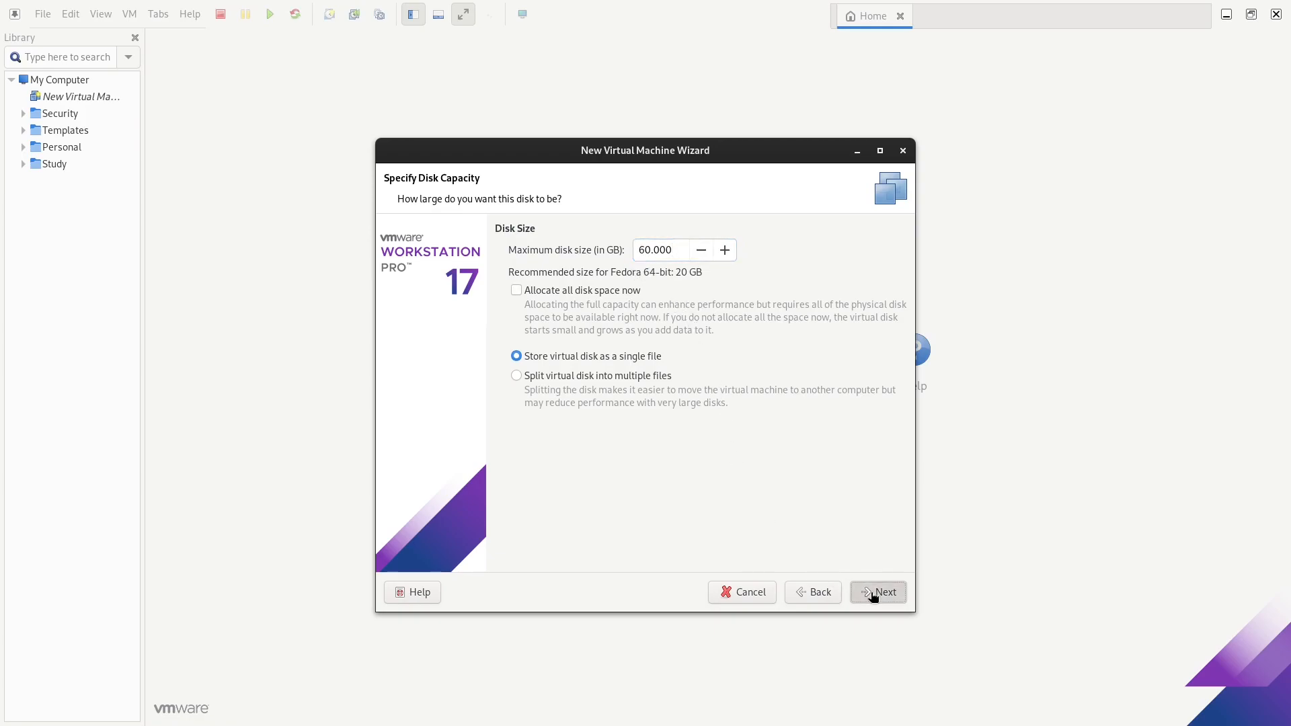
click(620, 266)
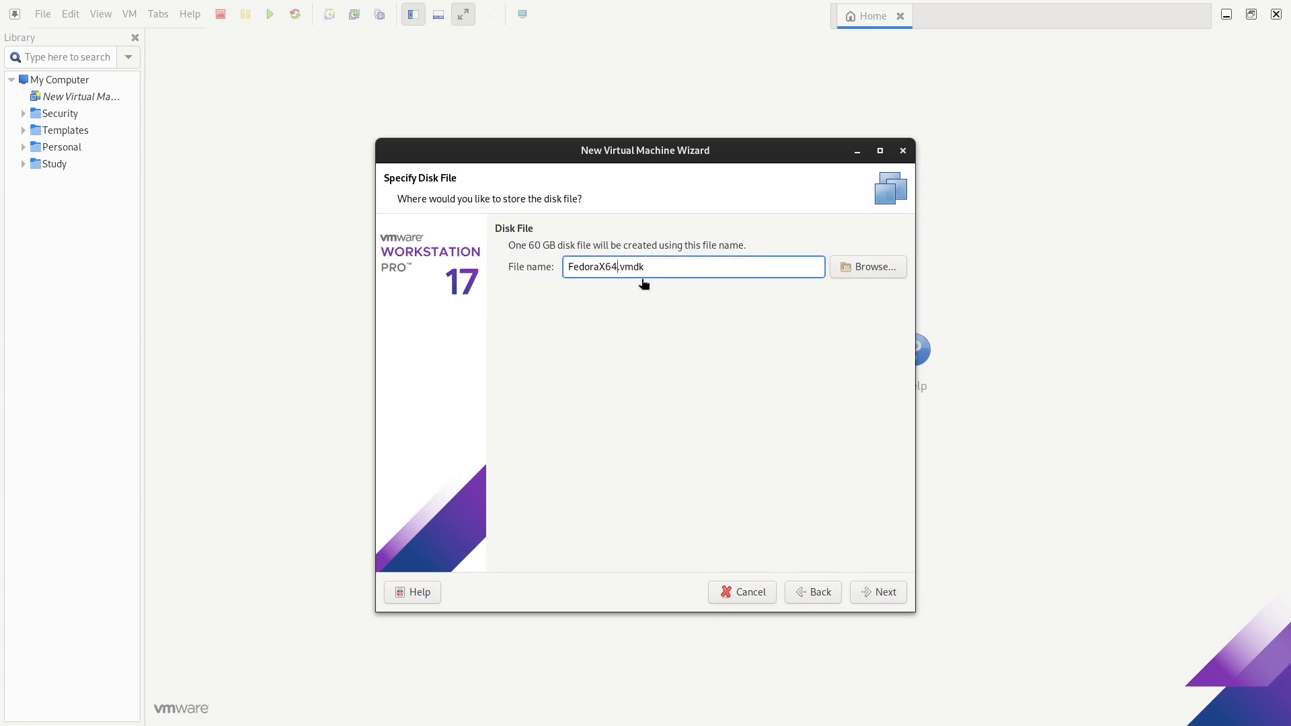
text(_)
text(01)
key(BackSpace)
text(0)
click(894, 591)
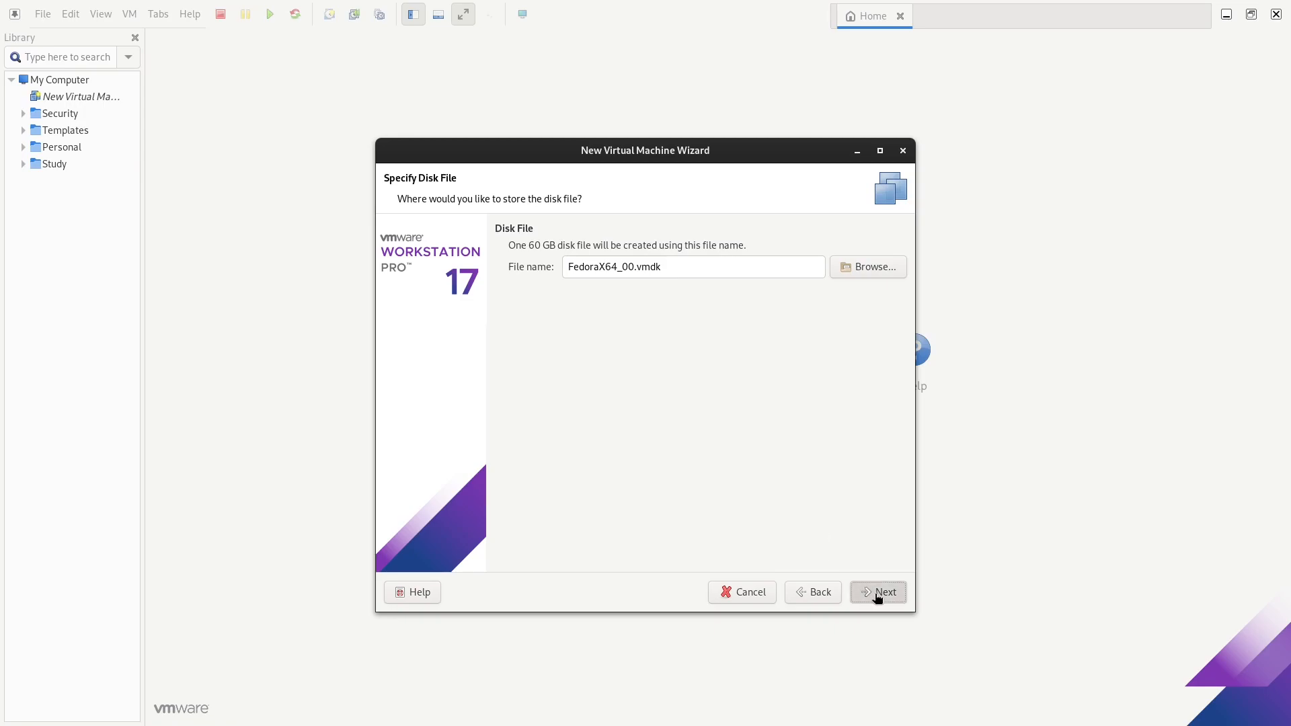
click(878, 595)
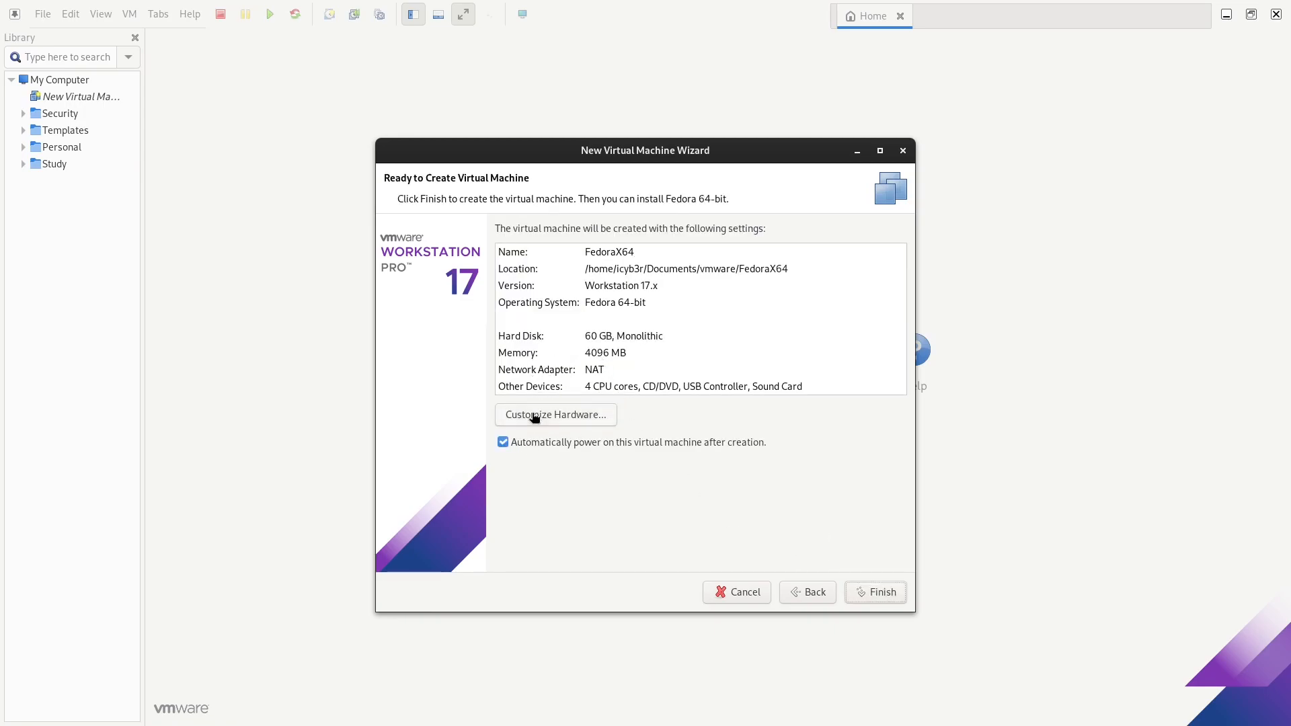
Uncheck automatic power-on, review hardware without changes, and finish creating FedoraX64
click(503, 444)
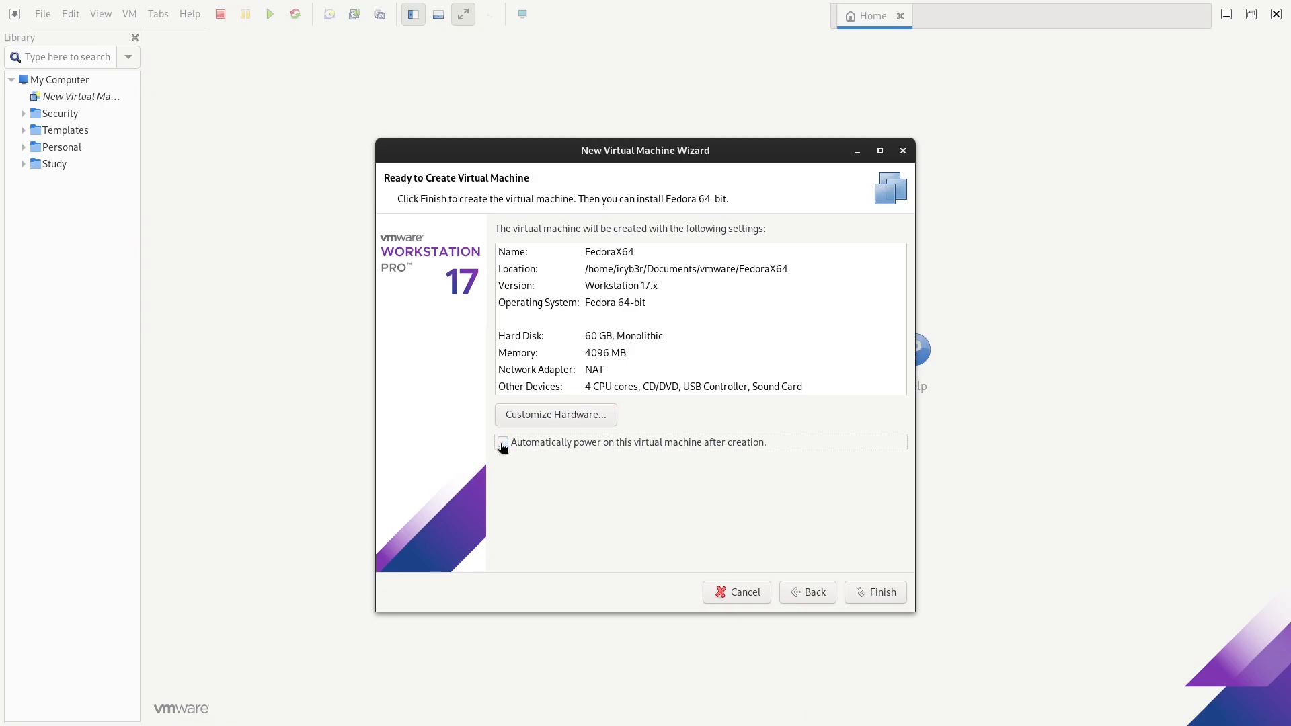
click(550, 417)
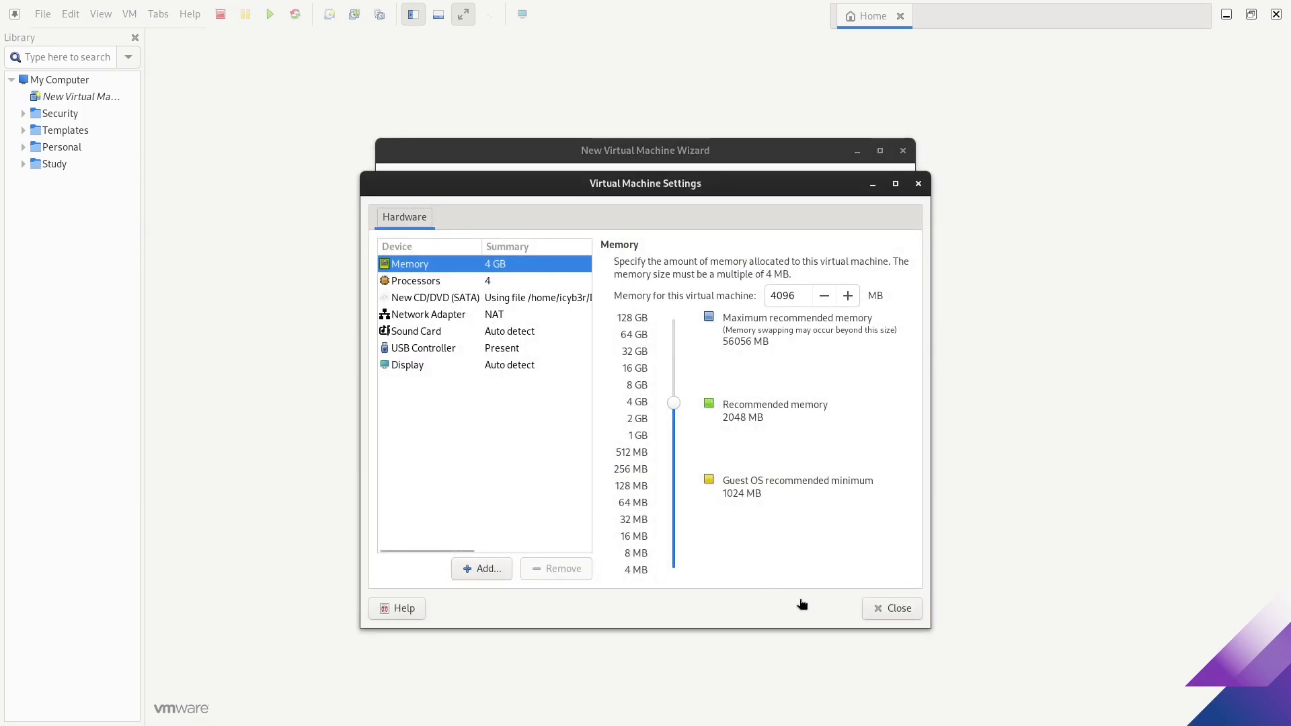
click(898, 609)
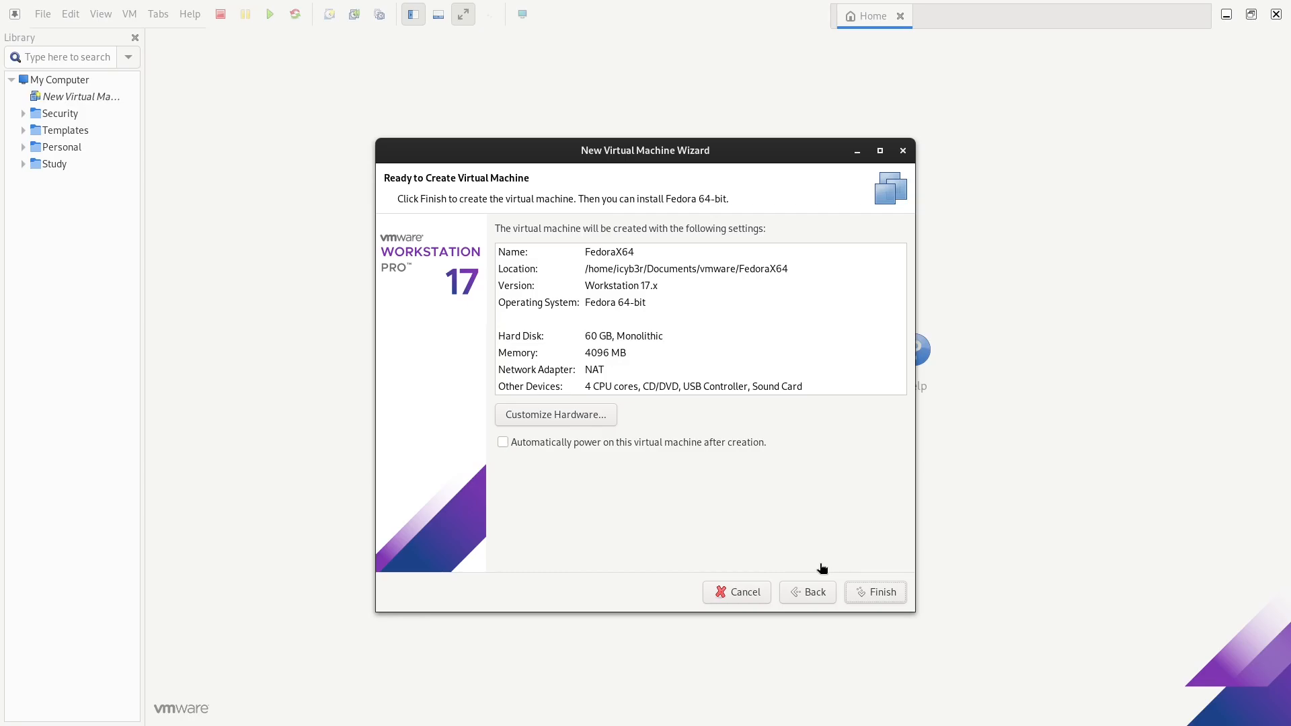
click(876, 592)
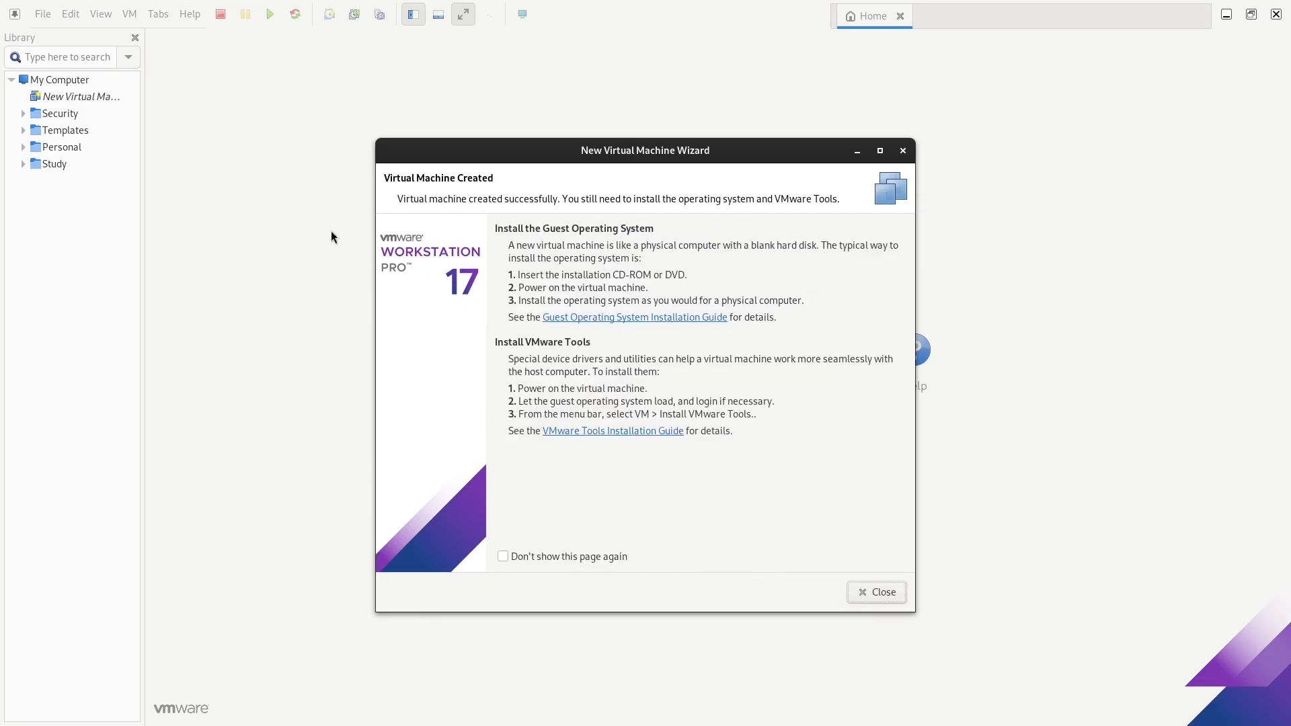
click(876, 591)
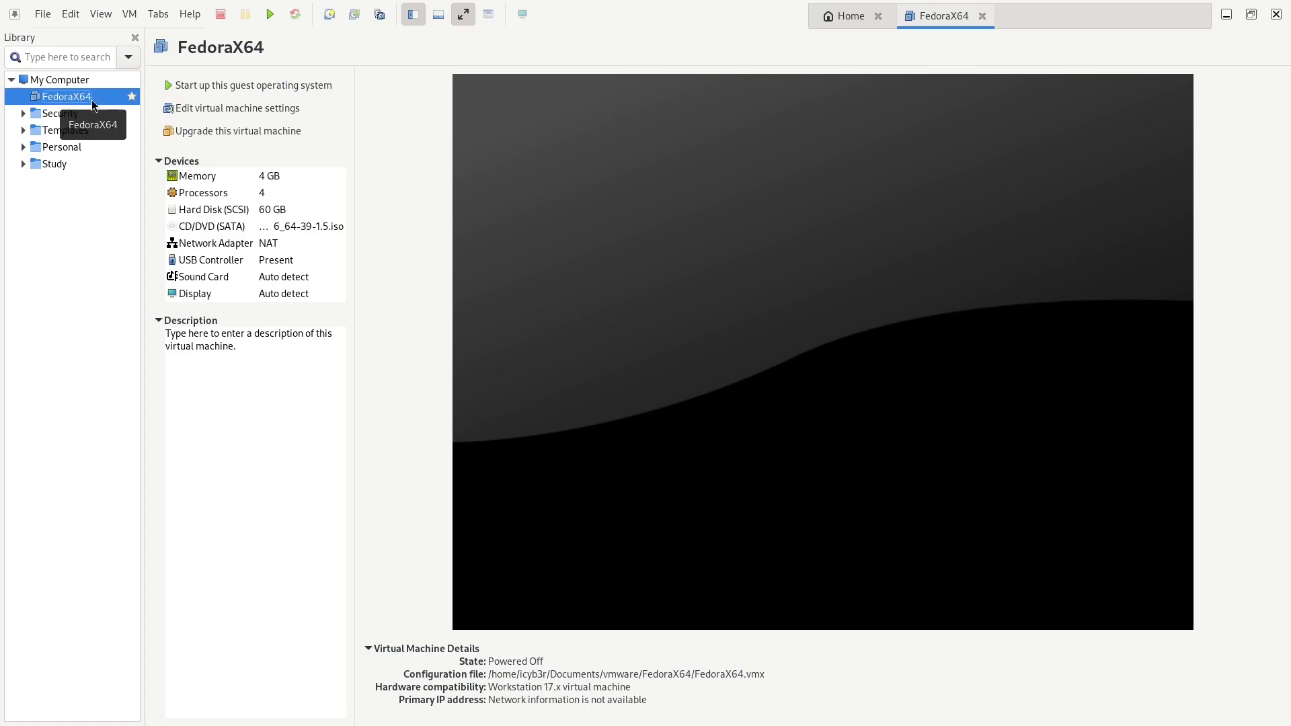
Switch FedoraX64's firmware from BIOS to UEFI in Advanced options, save, and power it on
click(225, 107)
click(461, 191)
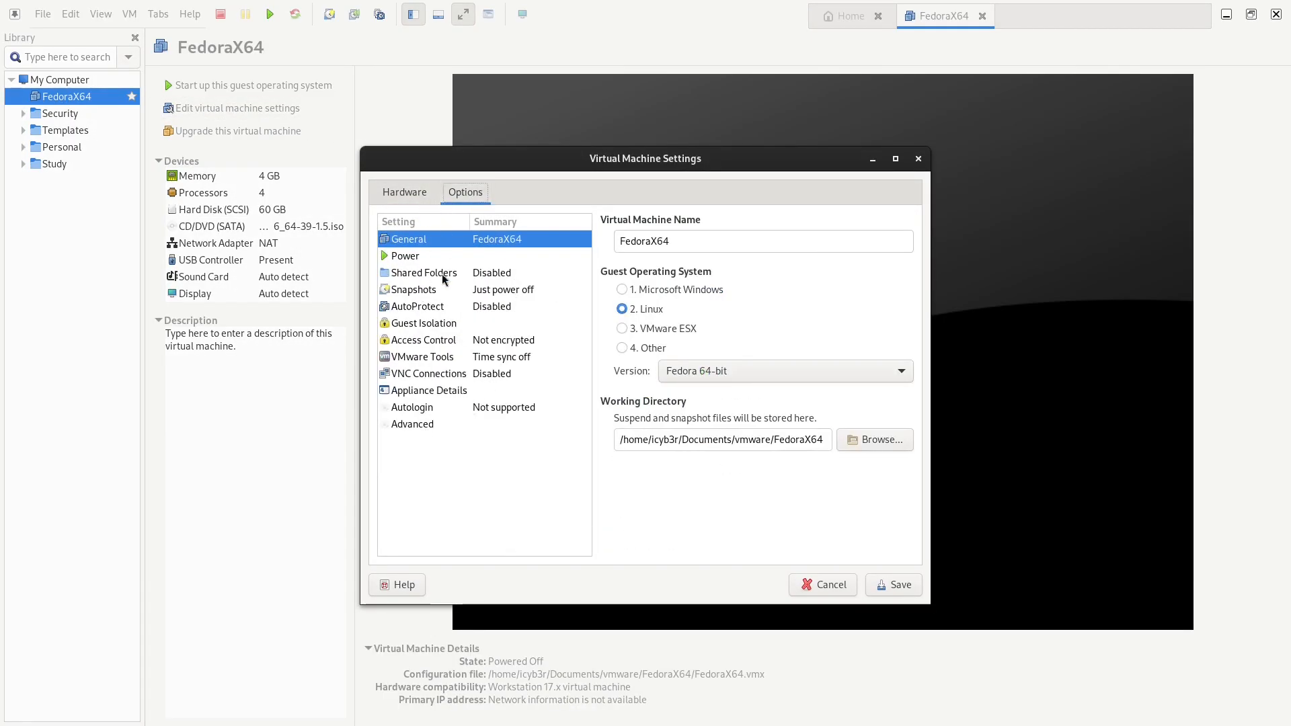
click(418, 427)
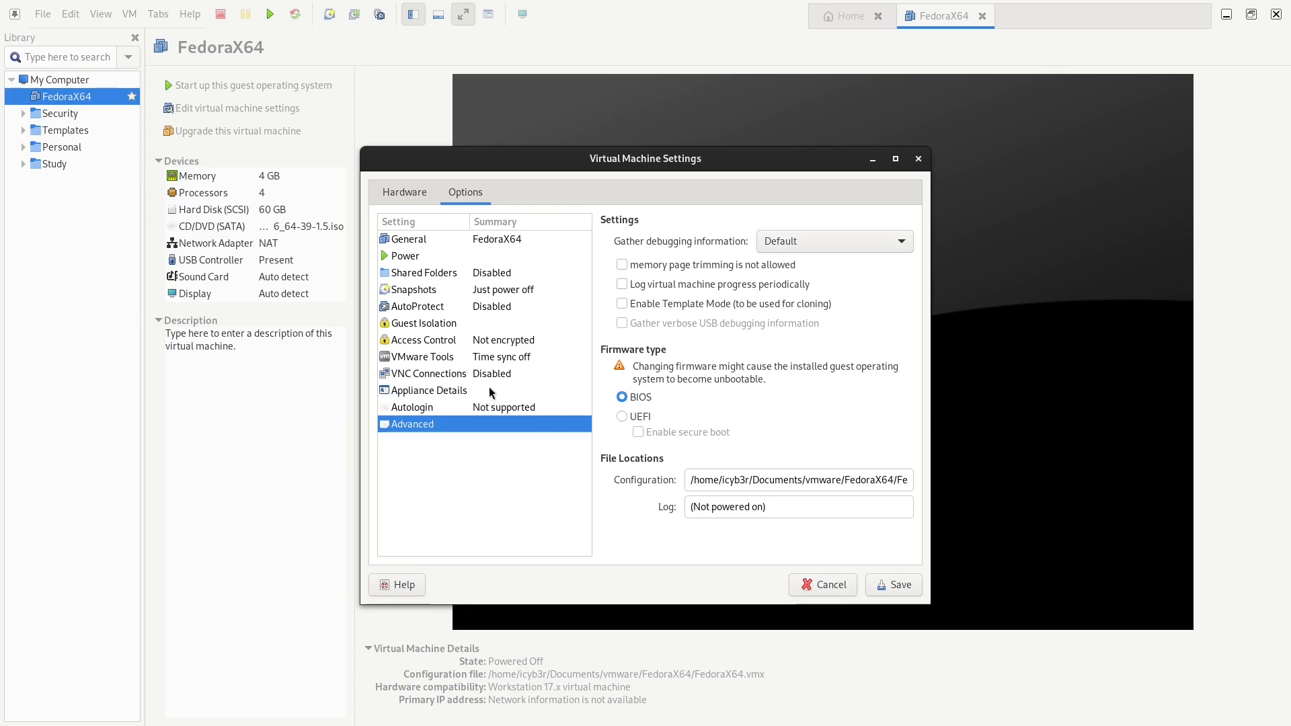
click(627, 417)
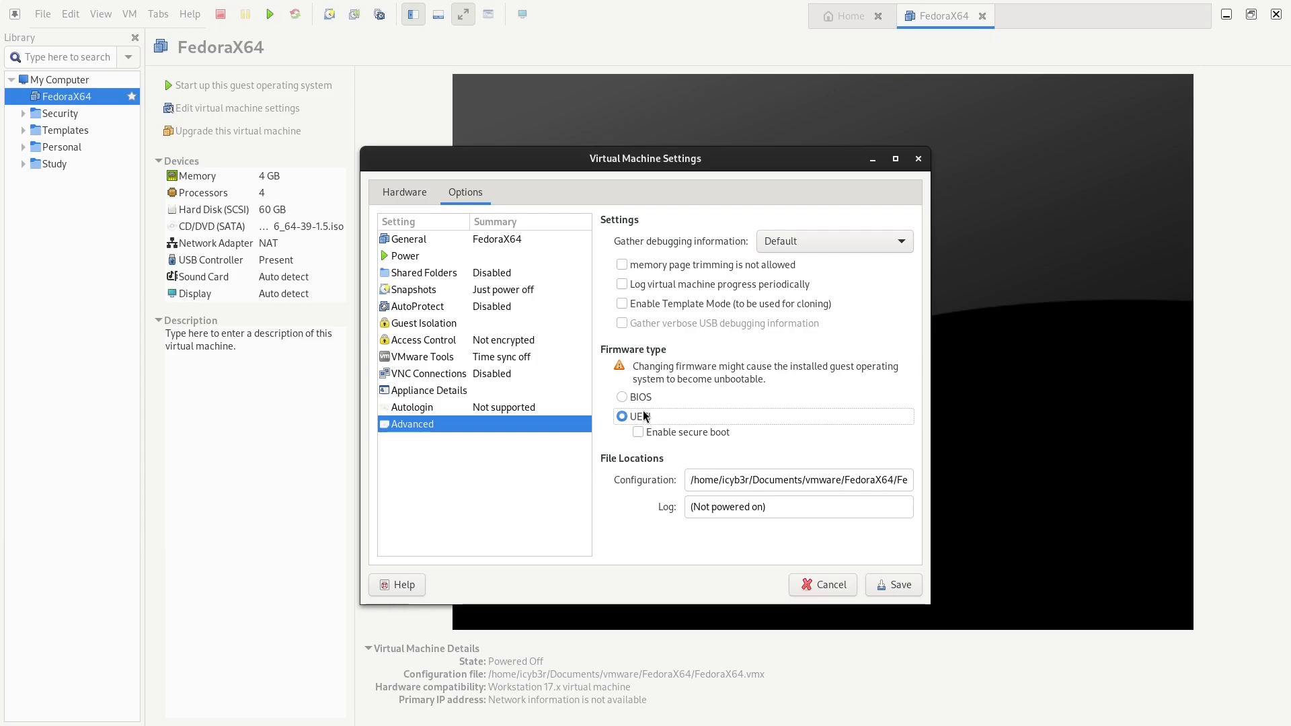
click(899, 587)
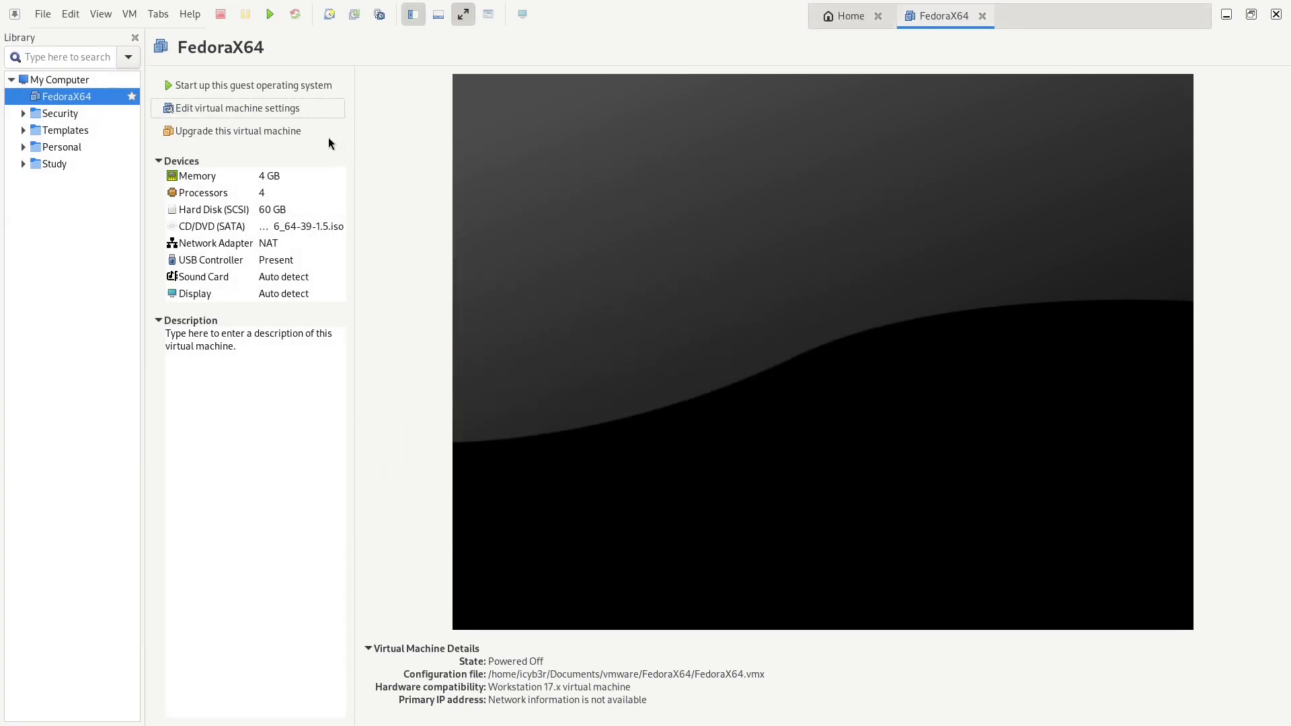
click(288, 84)
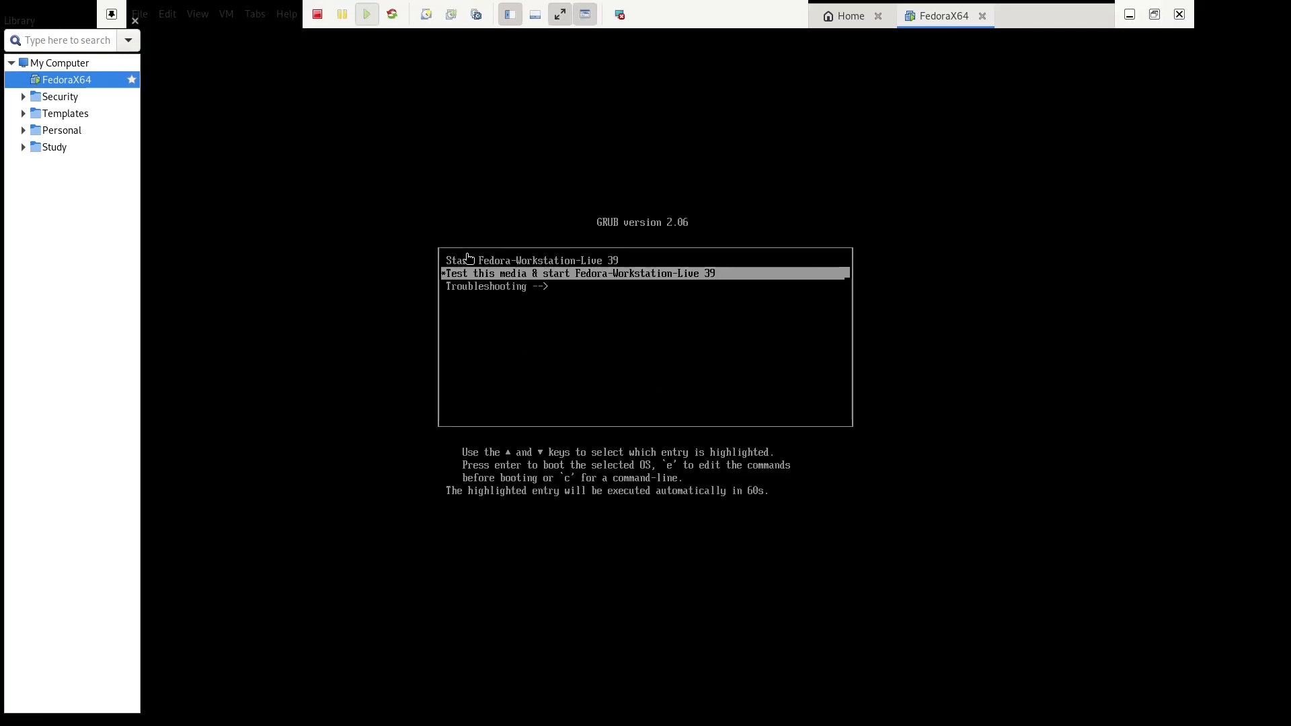
Boot the Start Fedora-Workstation-Live 39 GRUB entry and launch Install Fedora
click(664, 323)
key(Up)
key(Return)
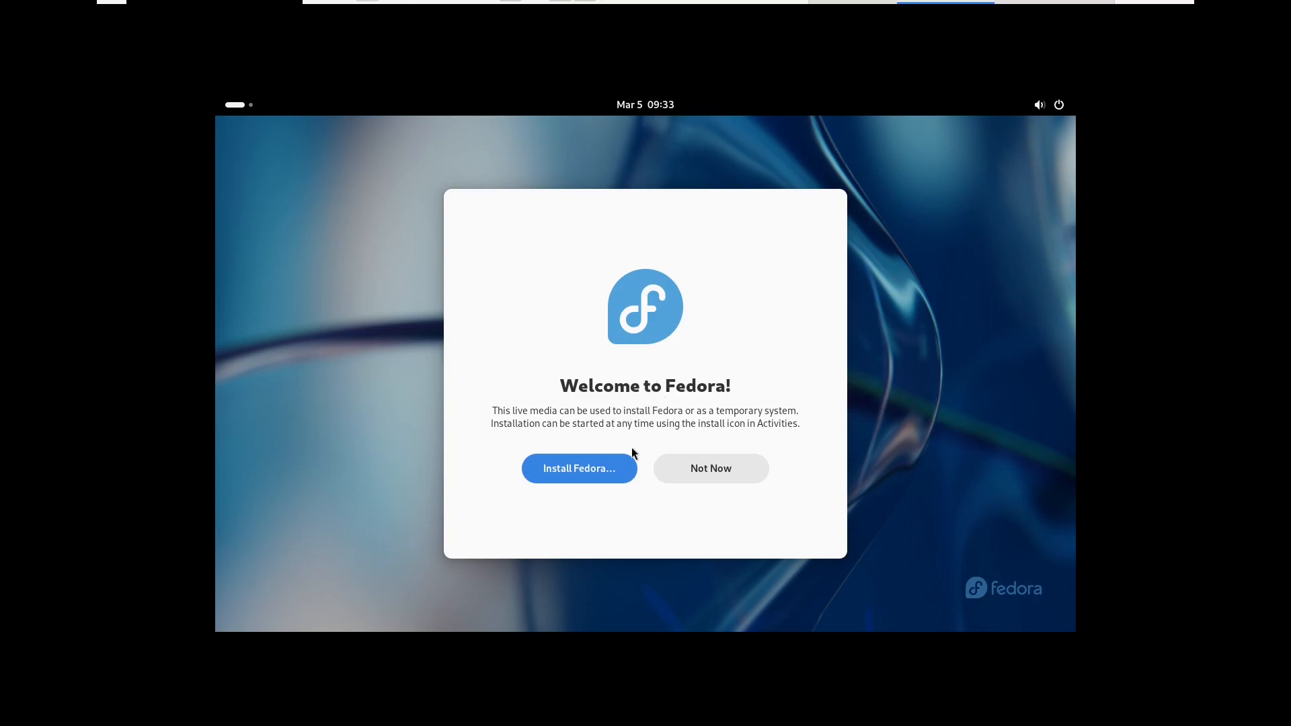
click(583, 473)
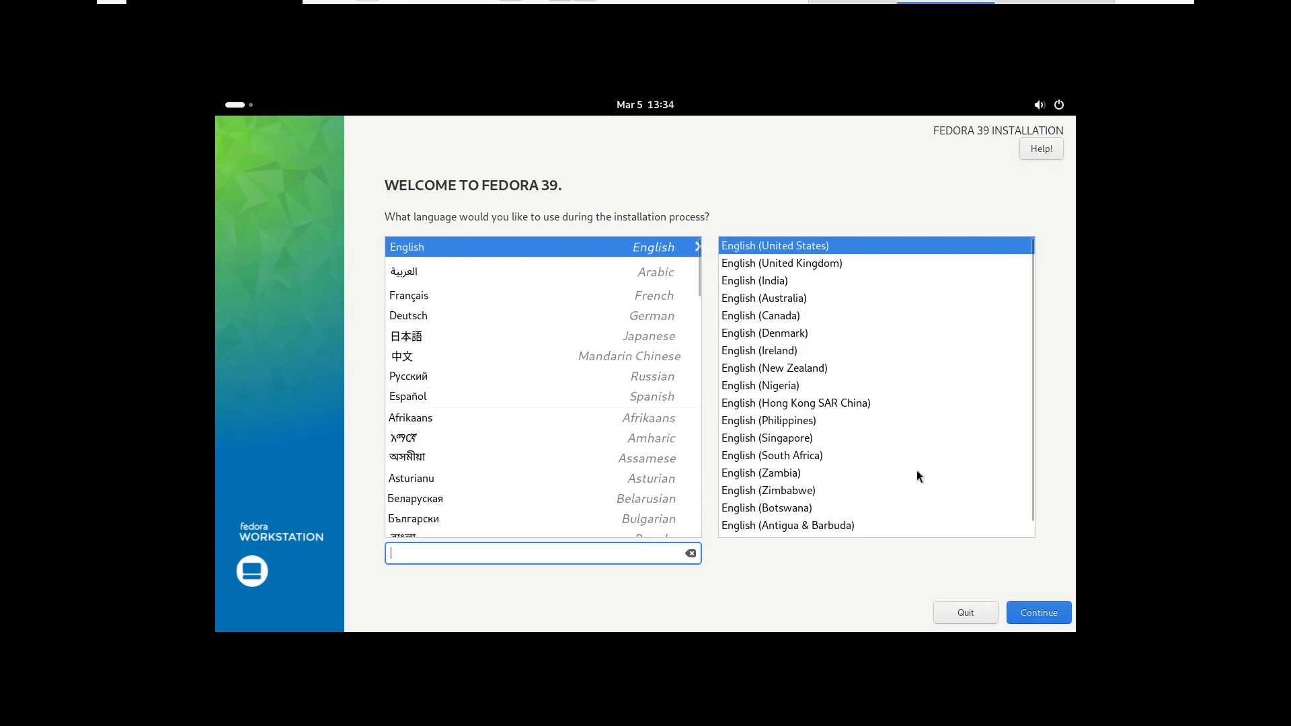
Keep English (United States) and choose Custom storage configuration for the installation destination
click(1038, 608)
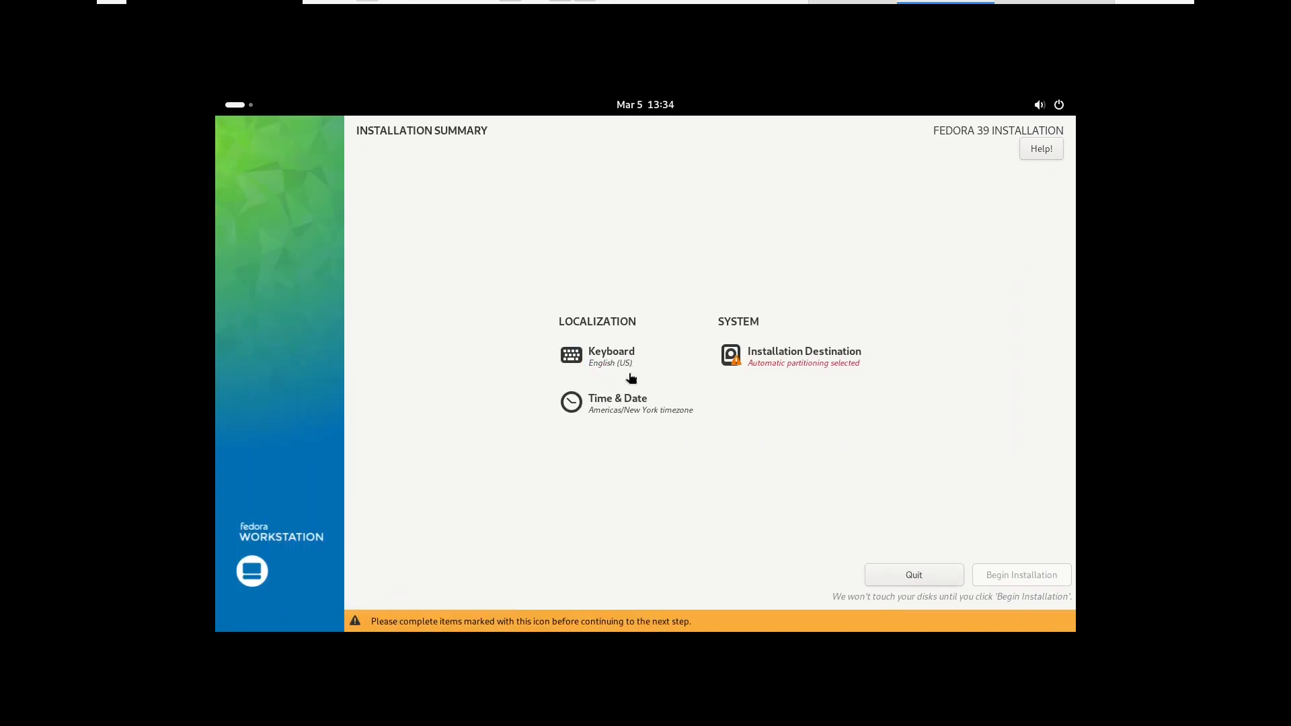
click(751, 366)
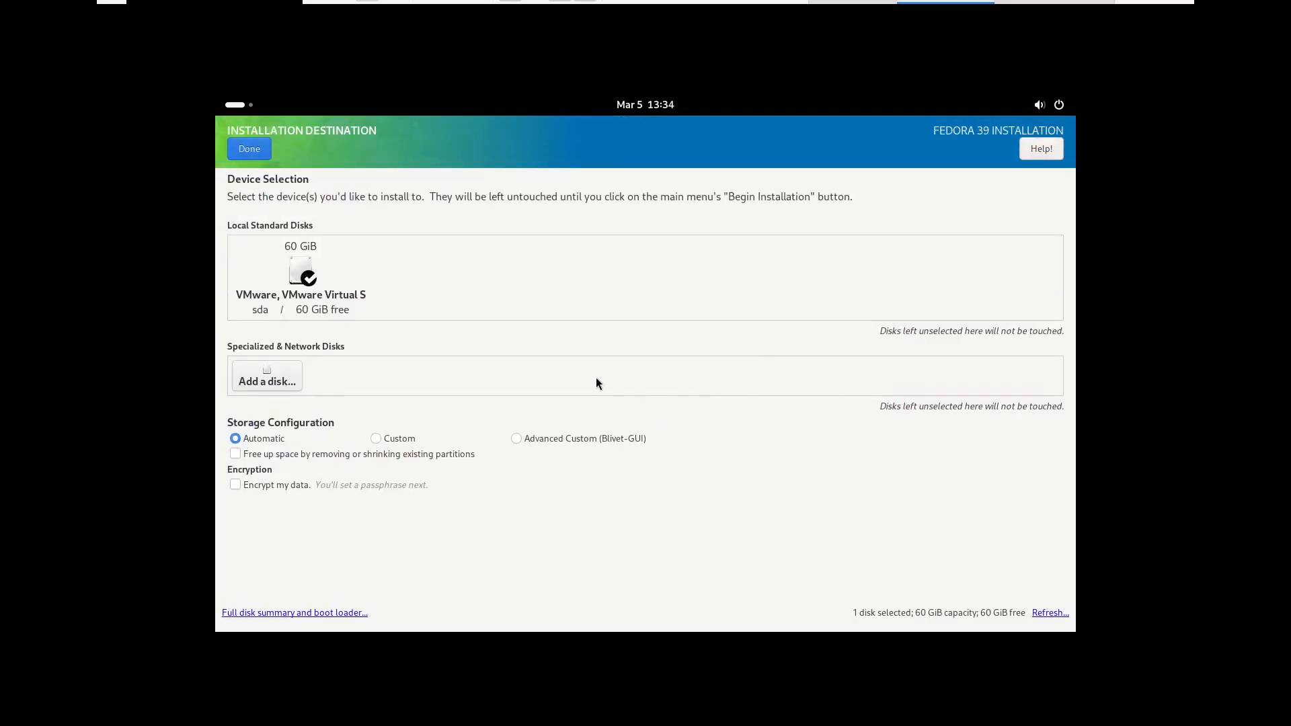
click(376, 439)
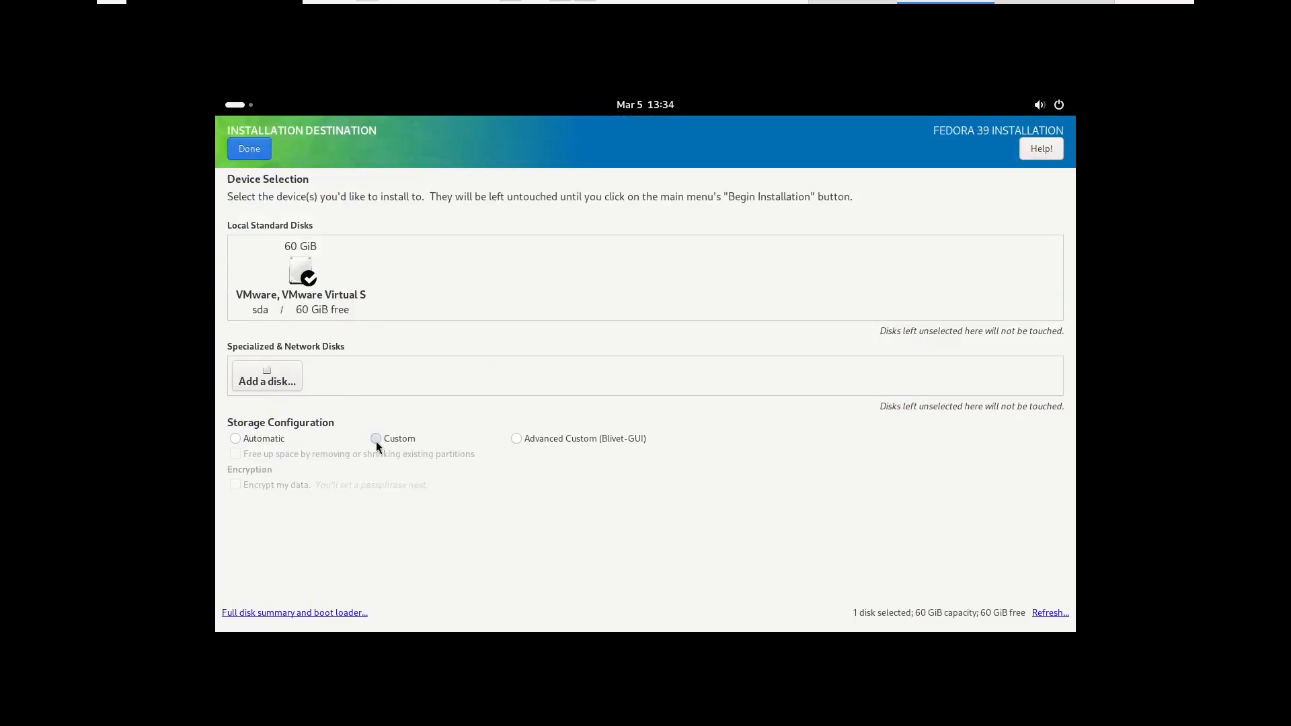
click(251, 149)
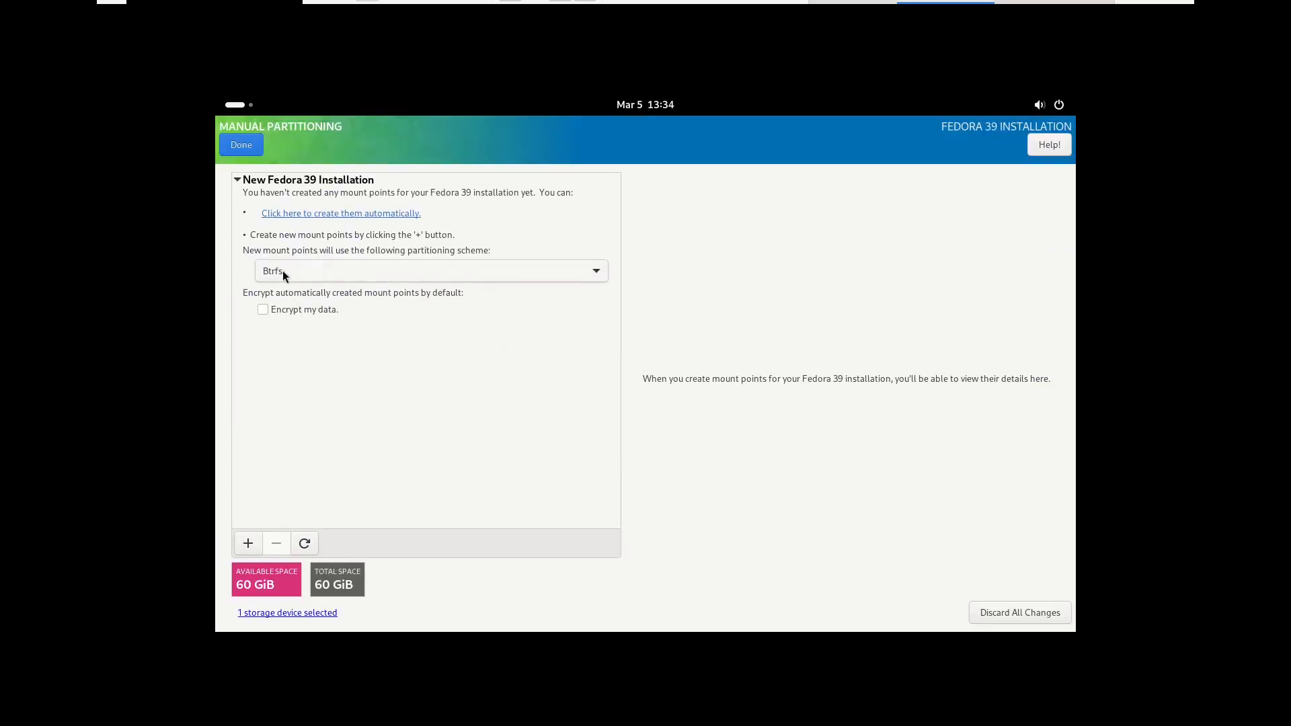
Use the LVM scheme with automatically created mount points and accept the changes
click(282, 270)
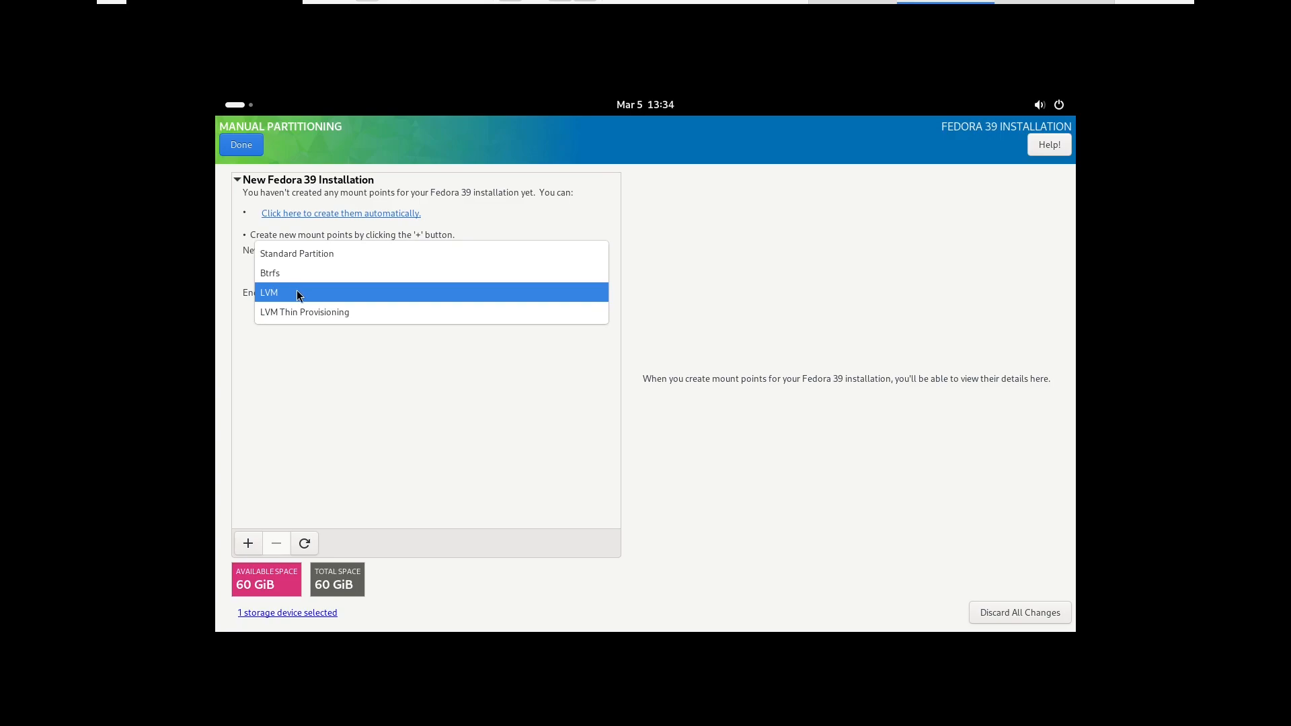
click(297, 293)
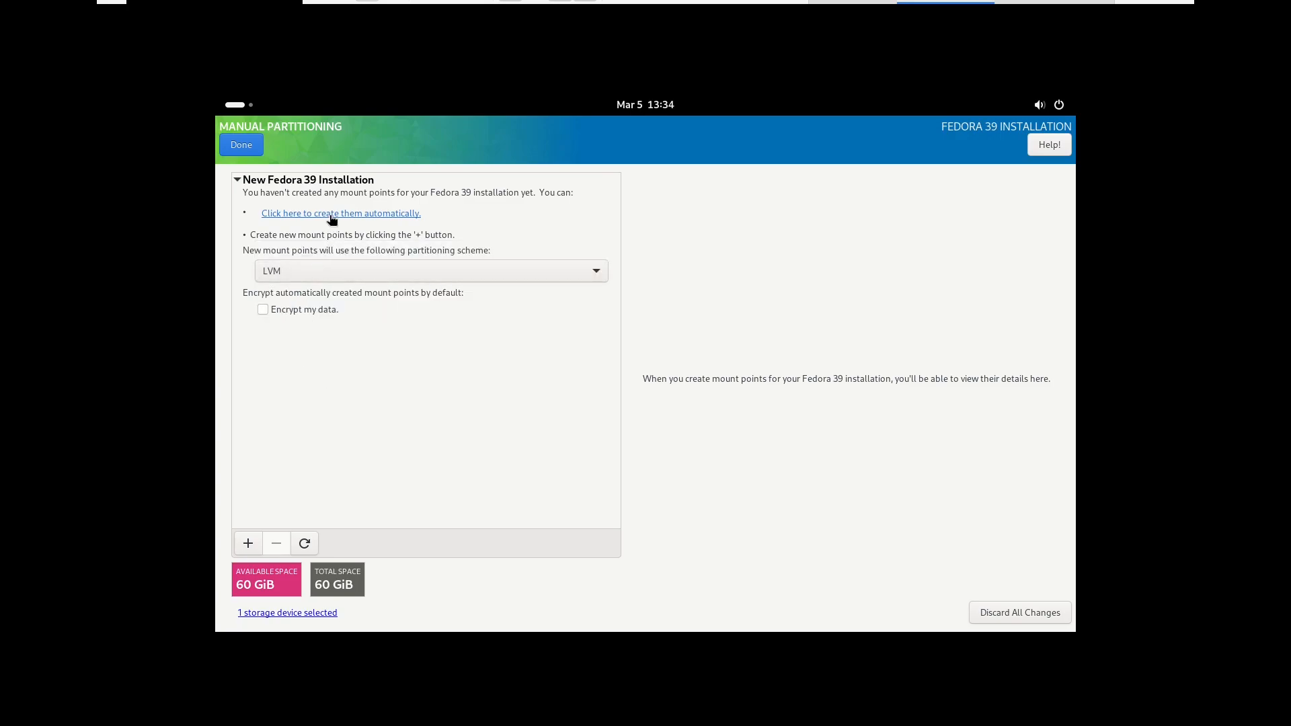
click(356, 214)
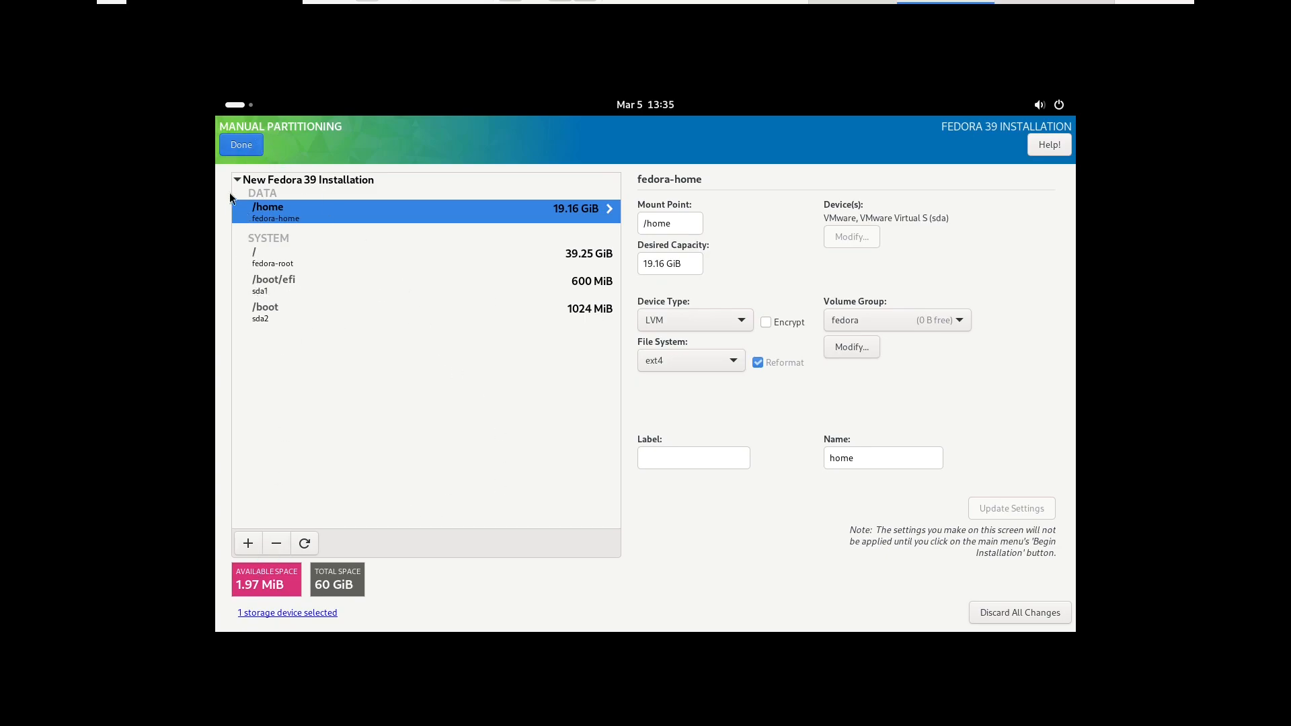
click(237, 147)
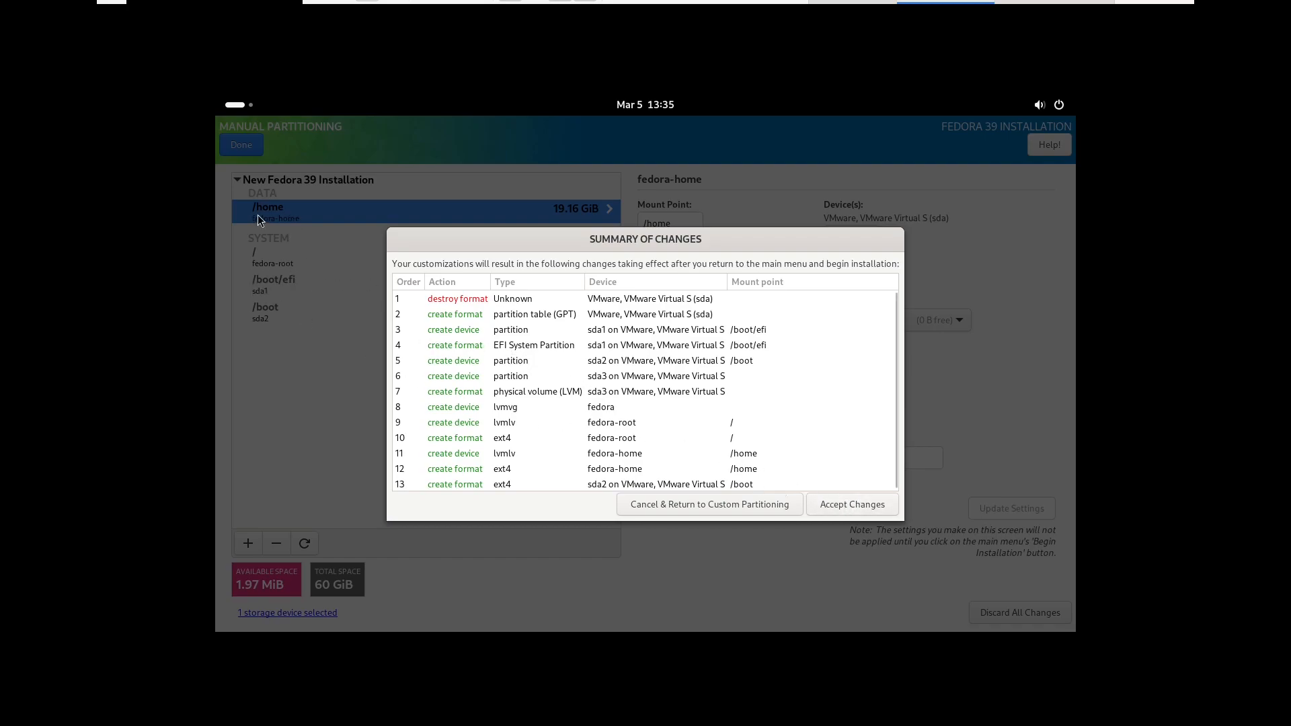
click(840, 507)
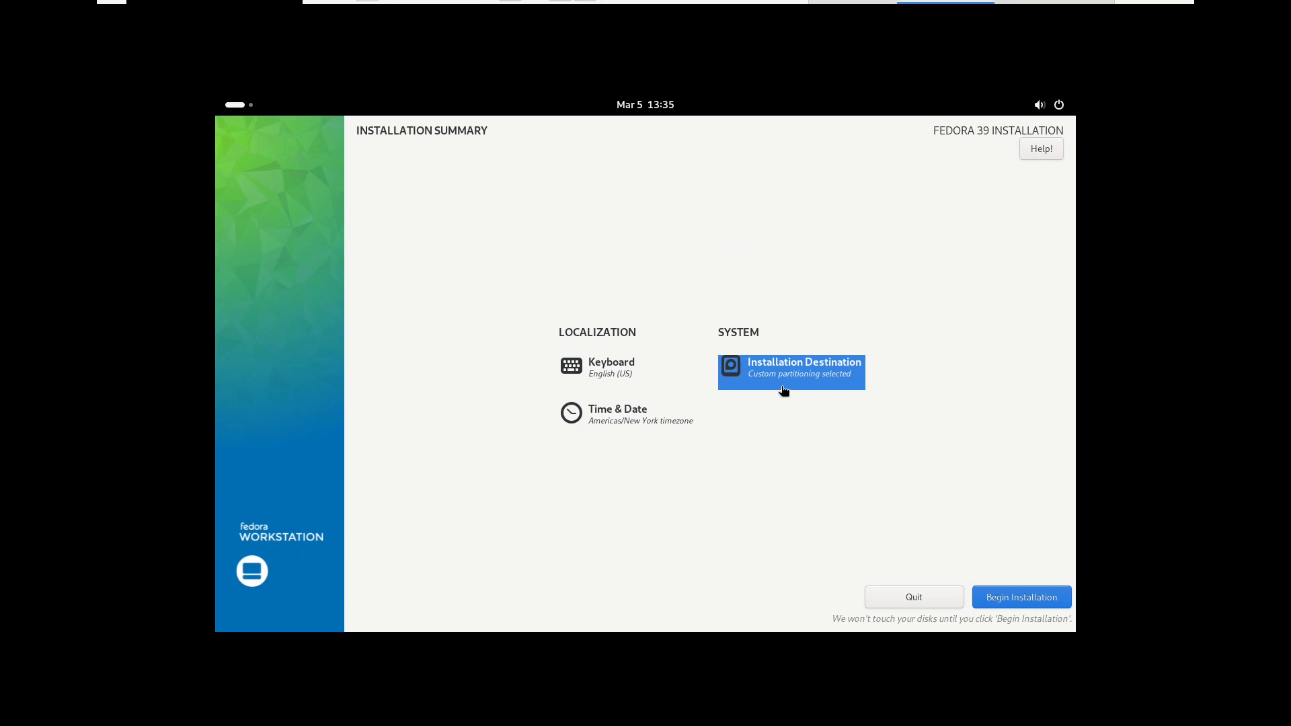
Begin and finish the Fedora installation, then restart the live system from the power menu
click(1025, 600)
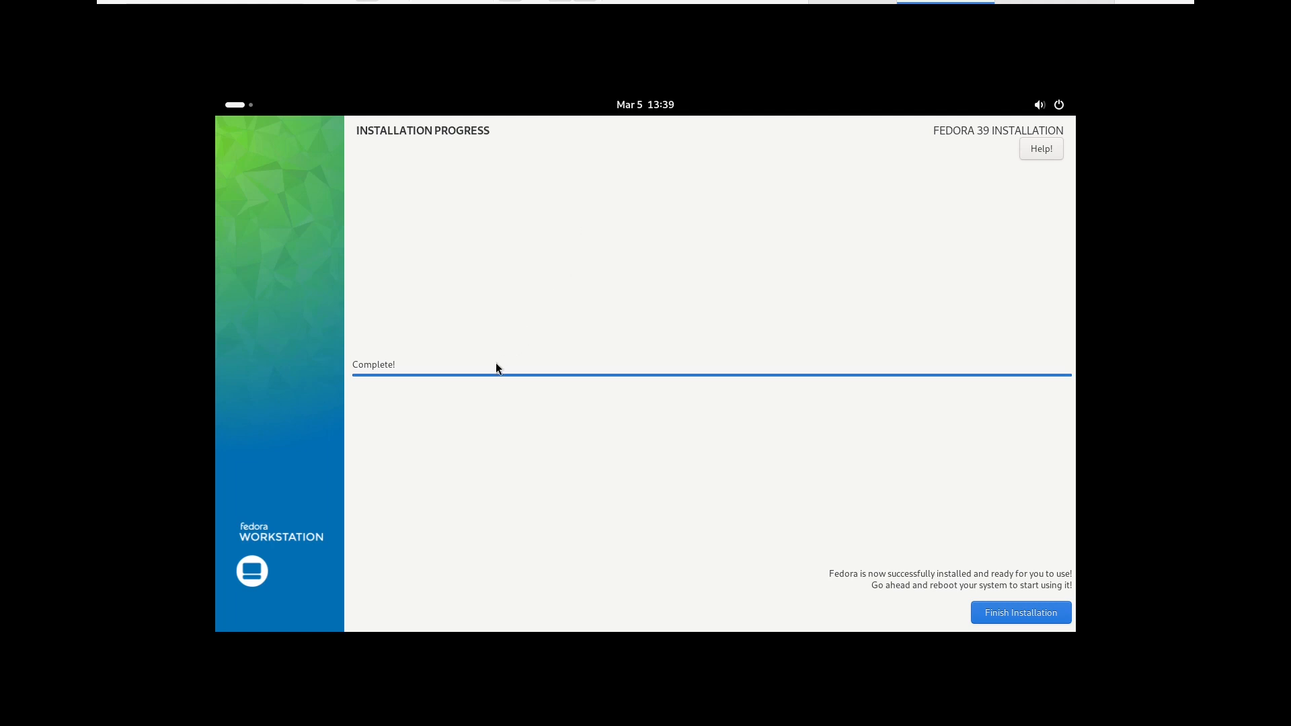
click(990, 612)
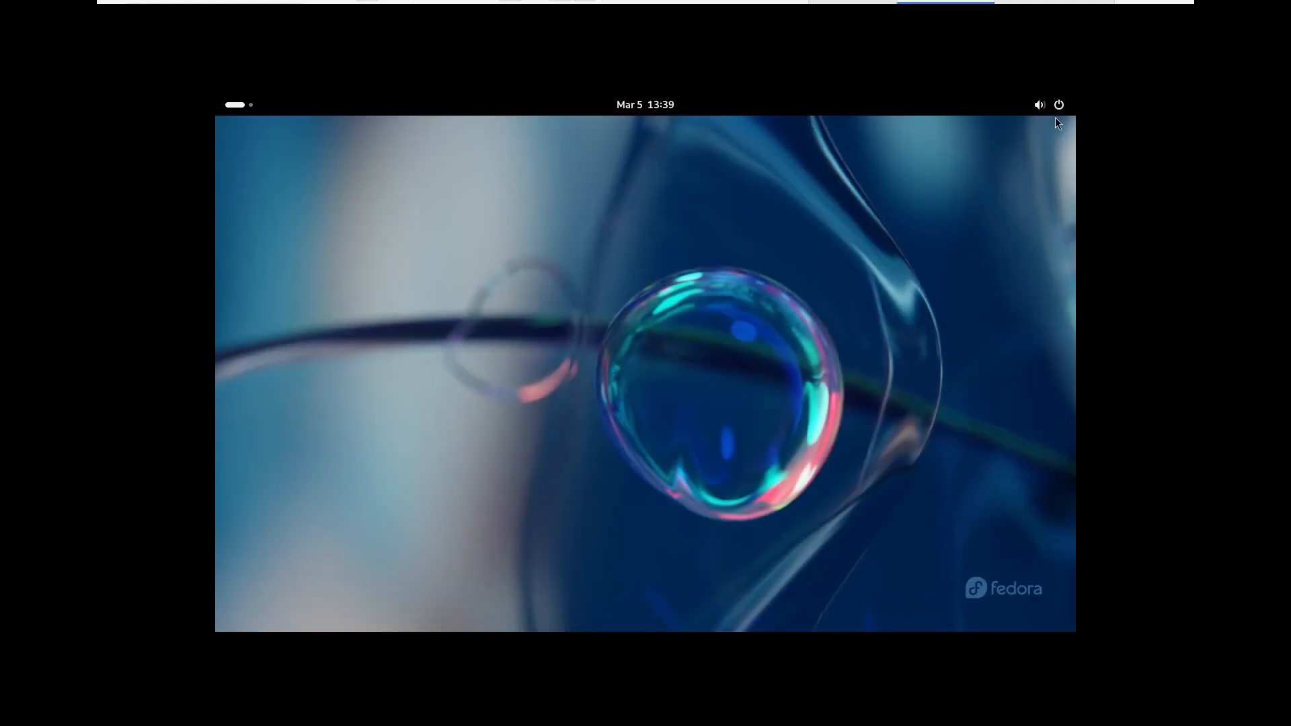
click(1061, 105)
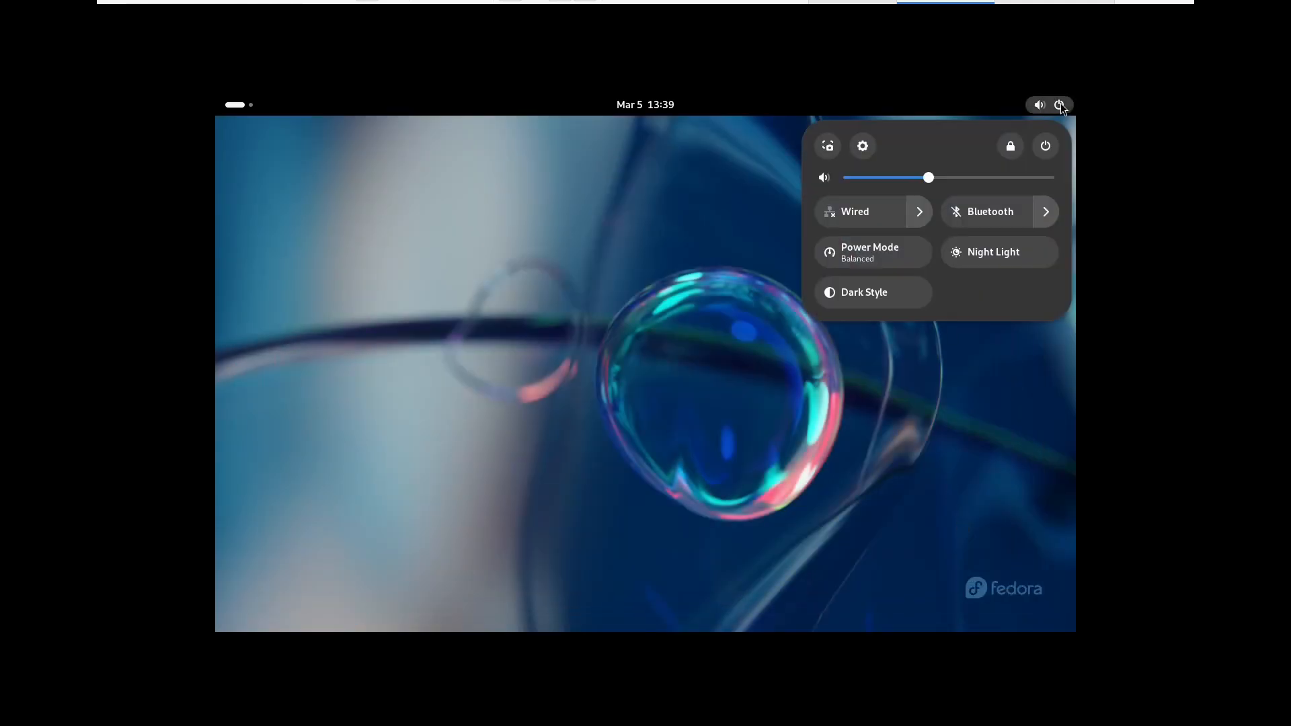
click(1046, 147)
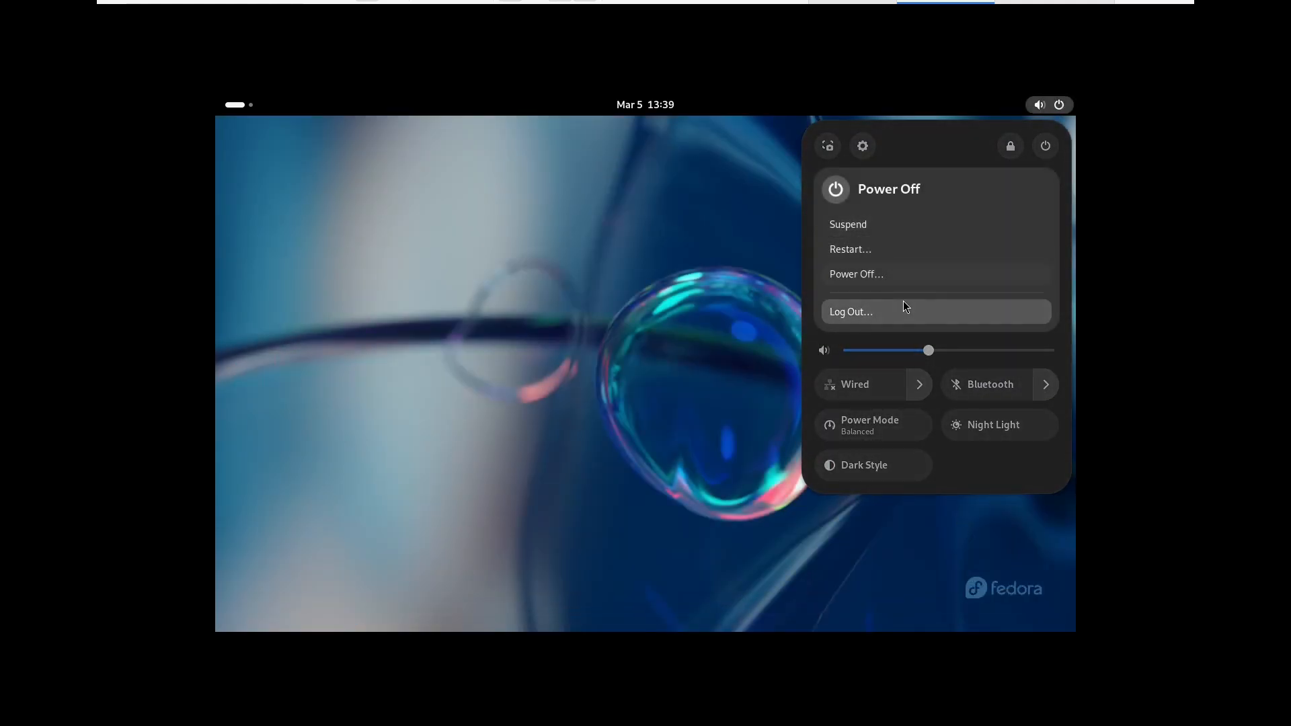
click(861, 250)
click(740, 409)
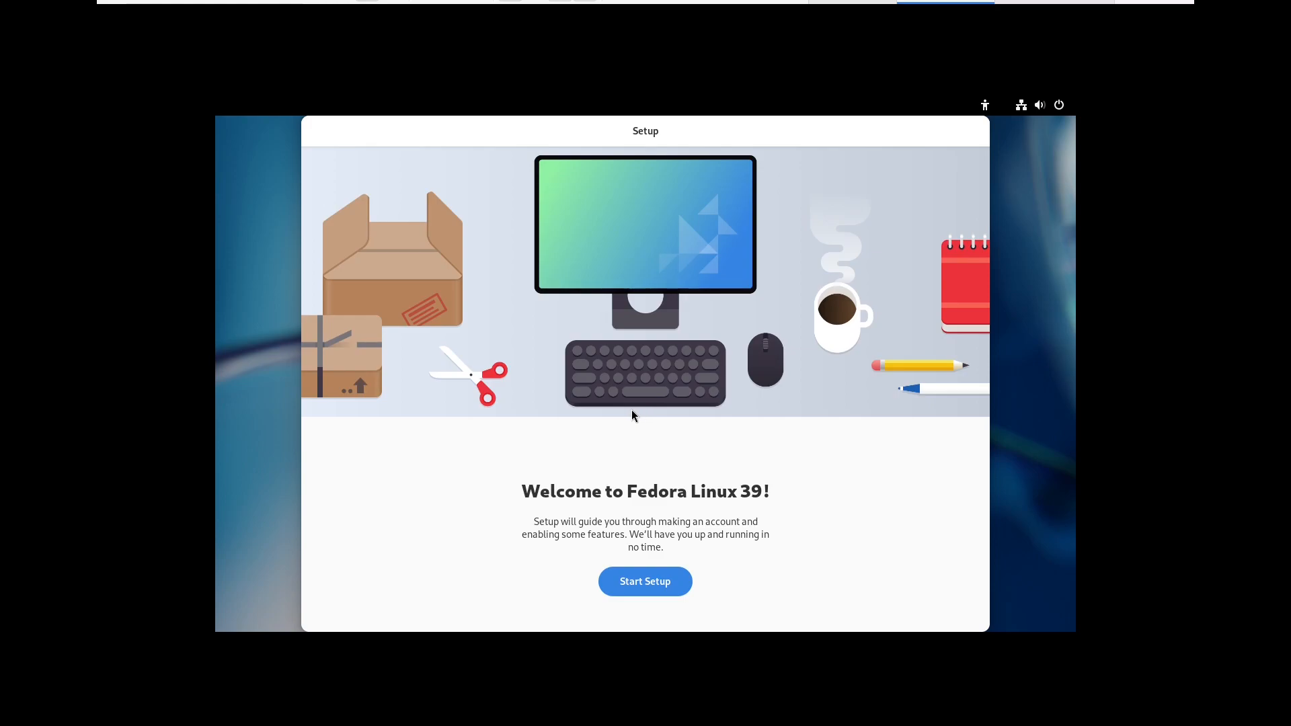
Turn off Location Services, enable third-party repositories, and skip online accounts
click(650, 586)
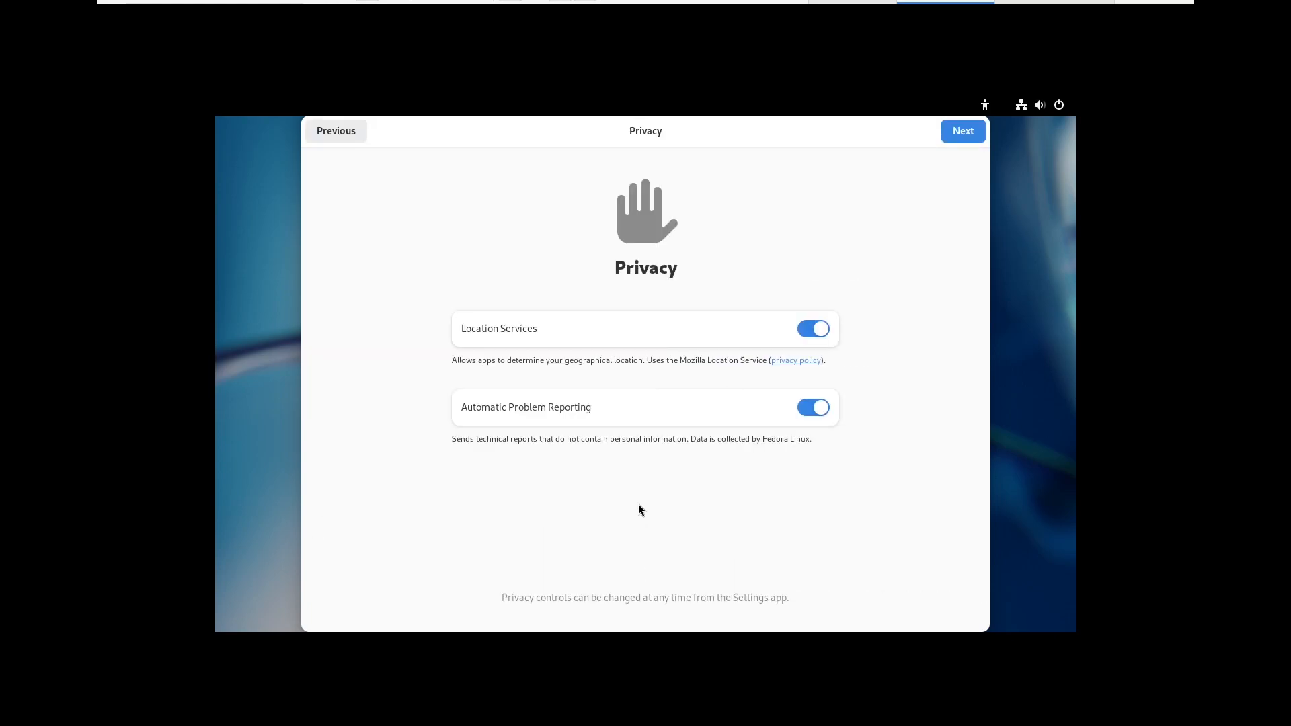
click(816, 329)
click(963, 131)
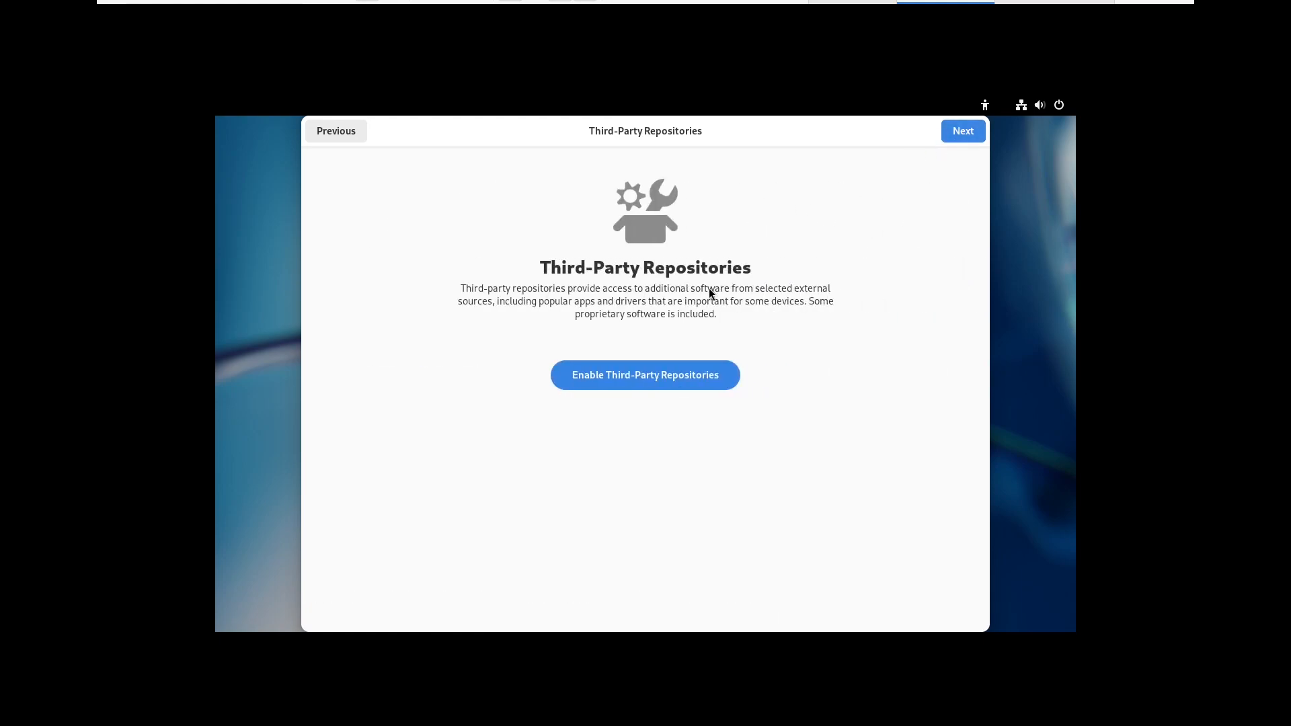
click(608, 379)
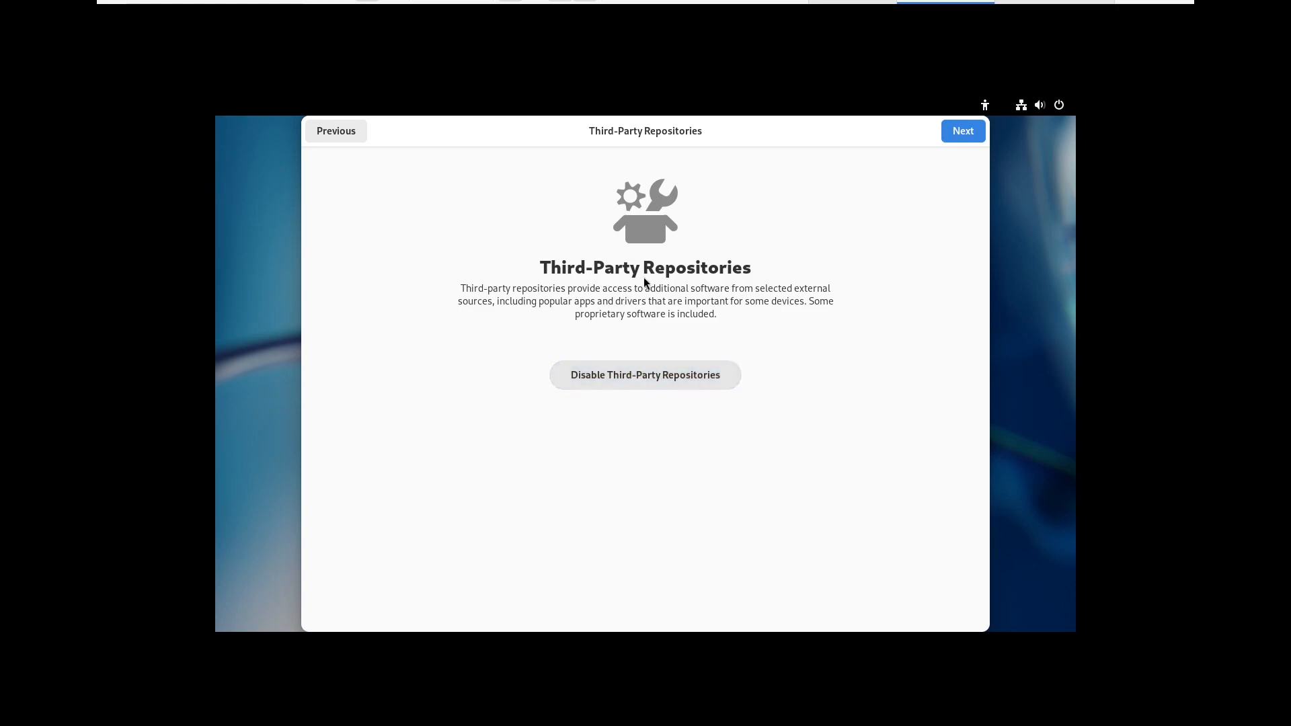
click(970, 131)
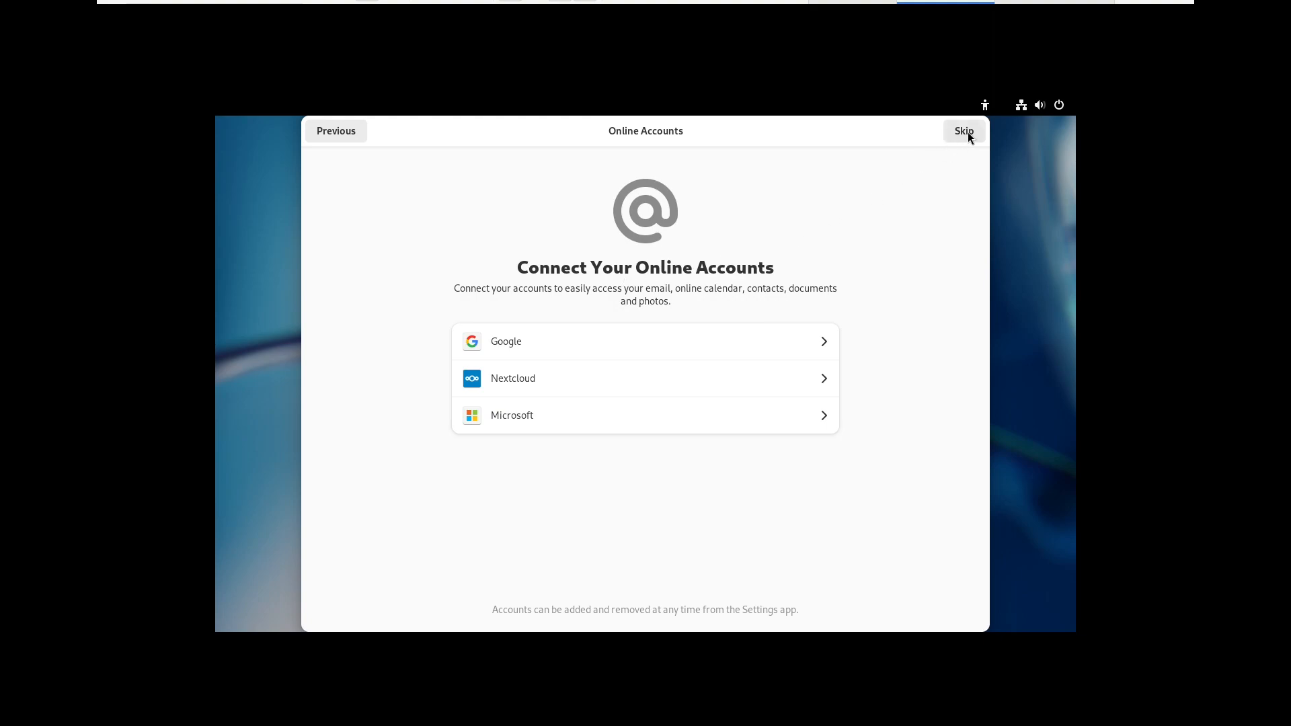
click(967, 132)
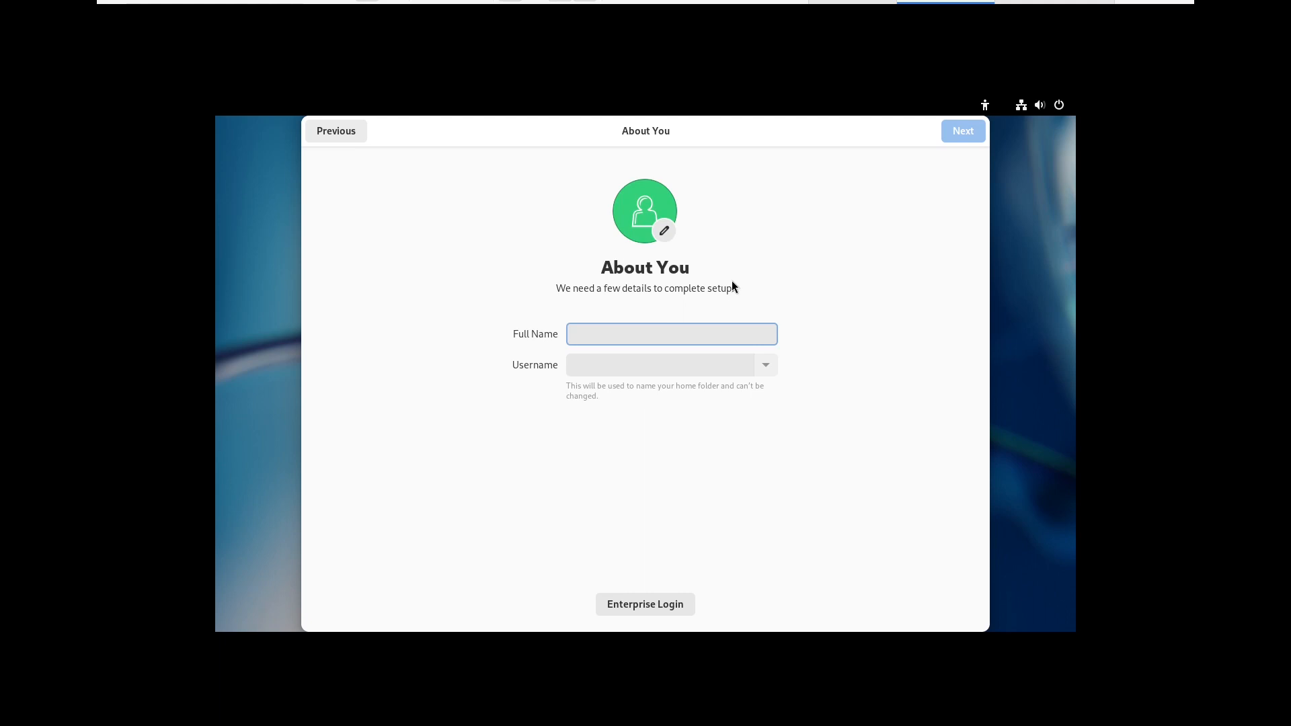
Create the Admin account with a confirmed password and start using Fedora Linux
text(Admin)
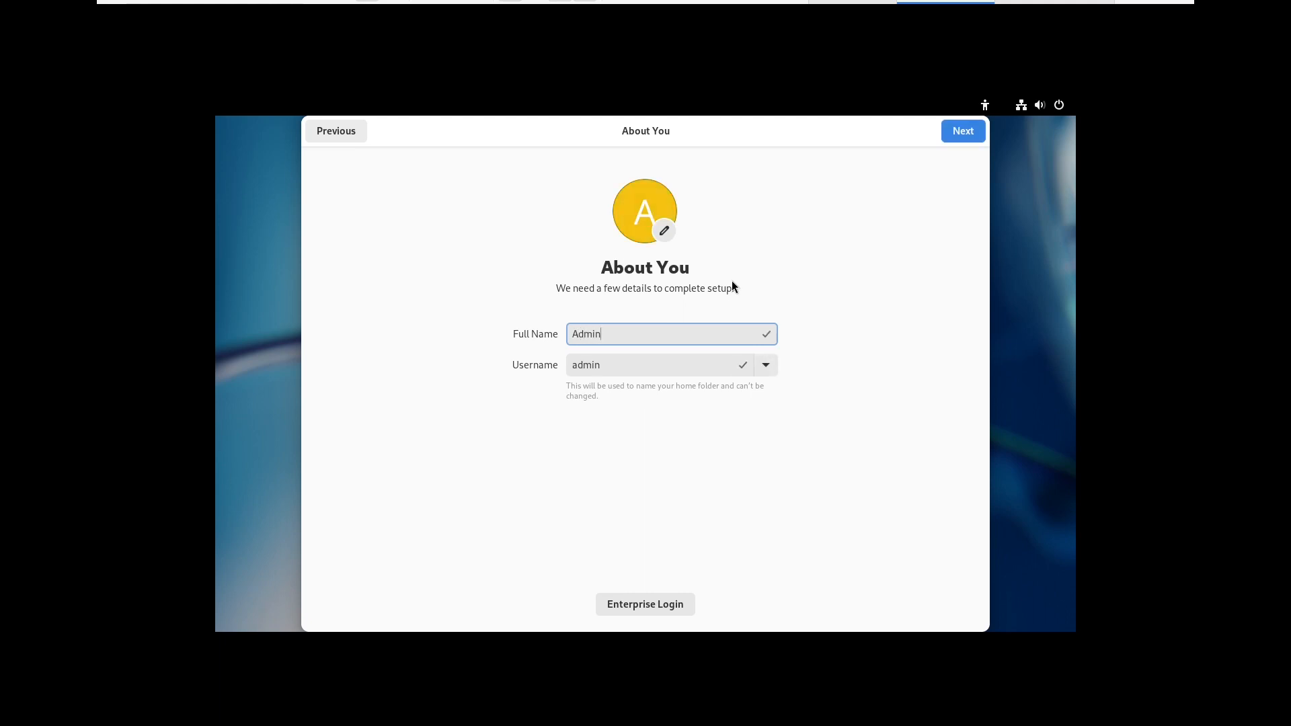
click(962, 134)
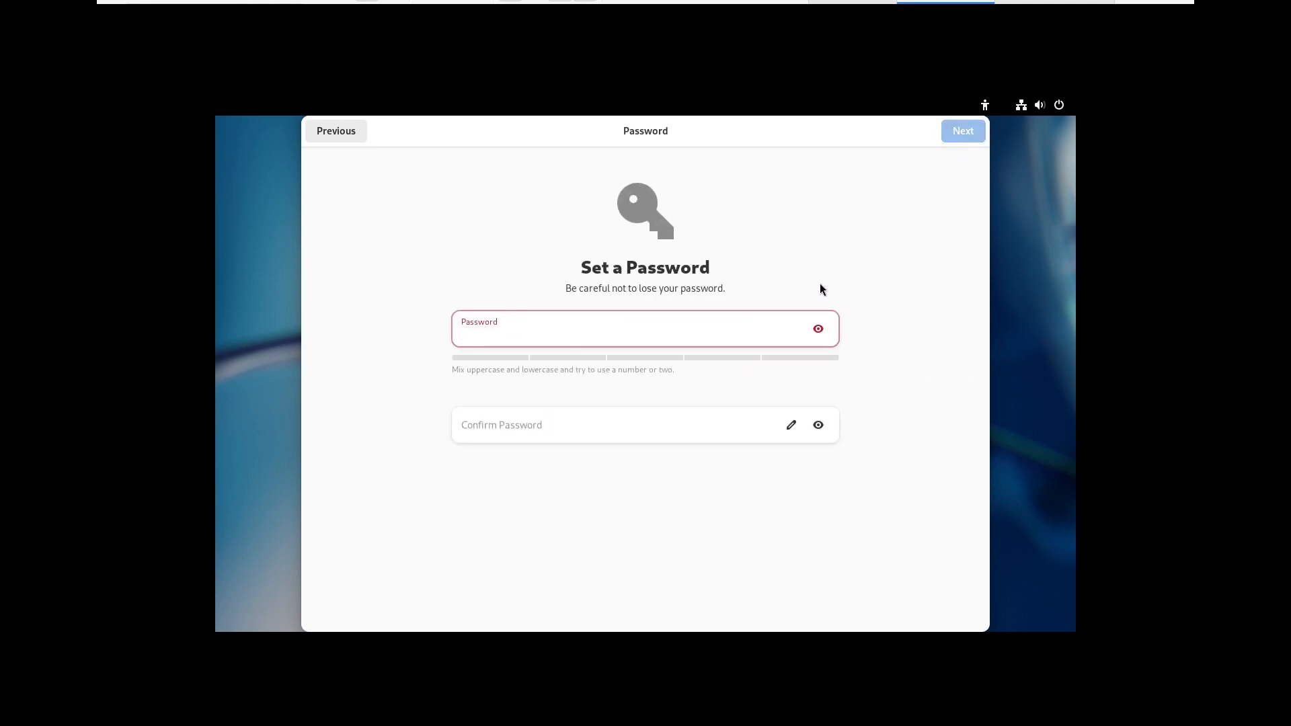
click(549, 425)
text(••••••••)
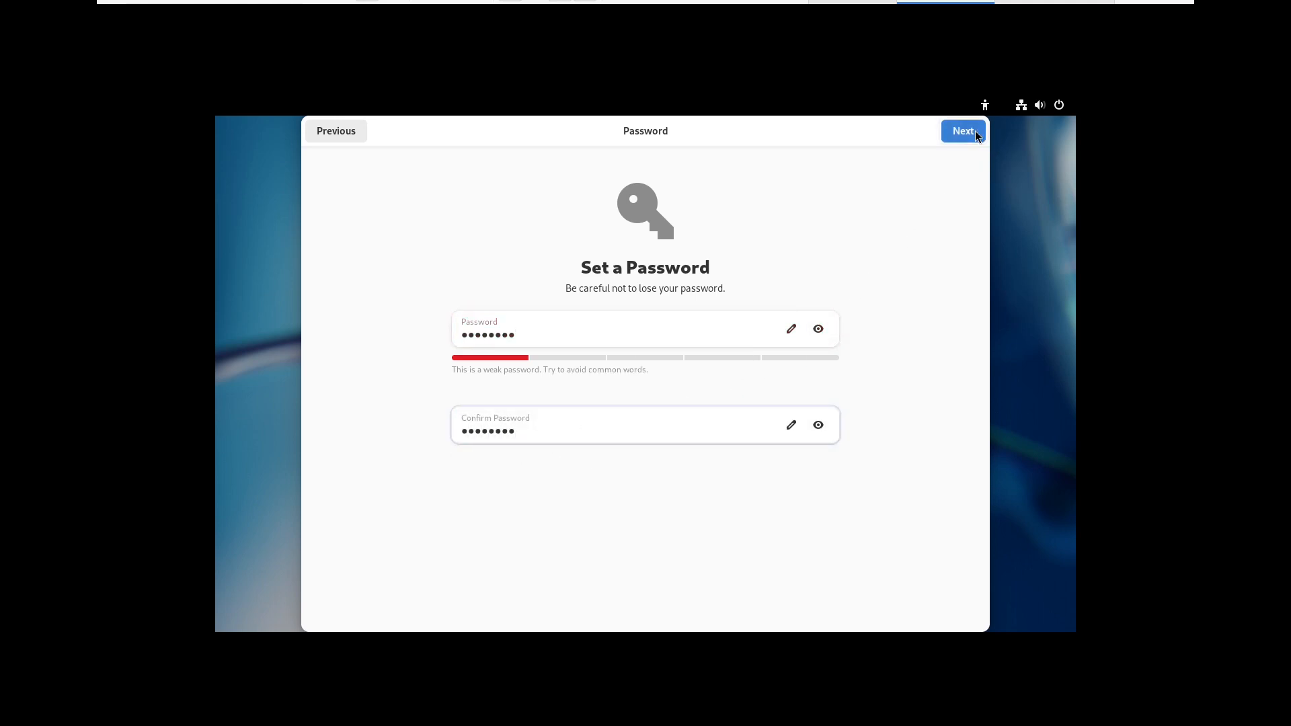
click(969, 134)
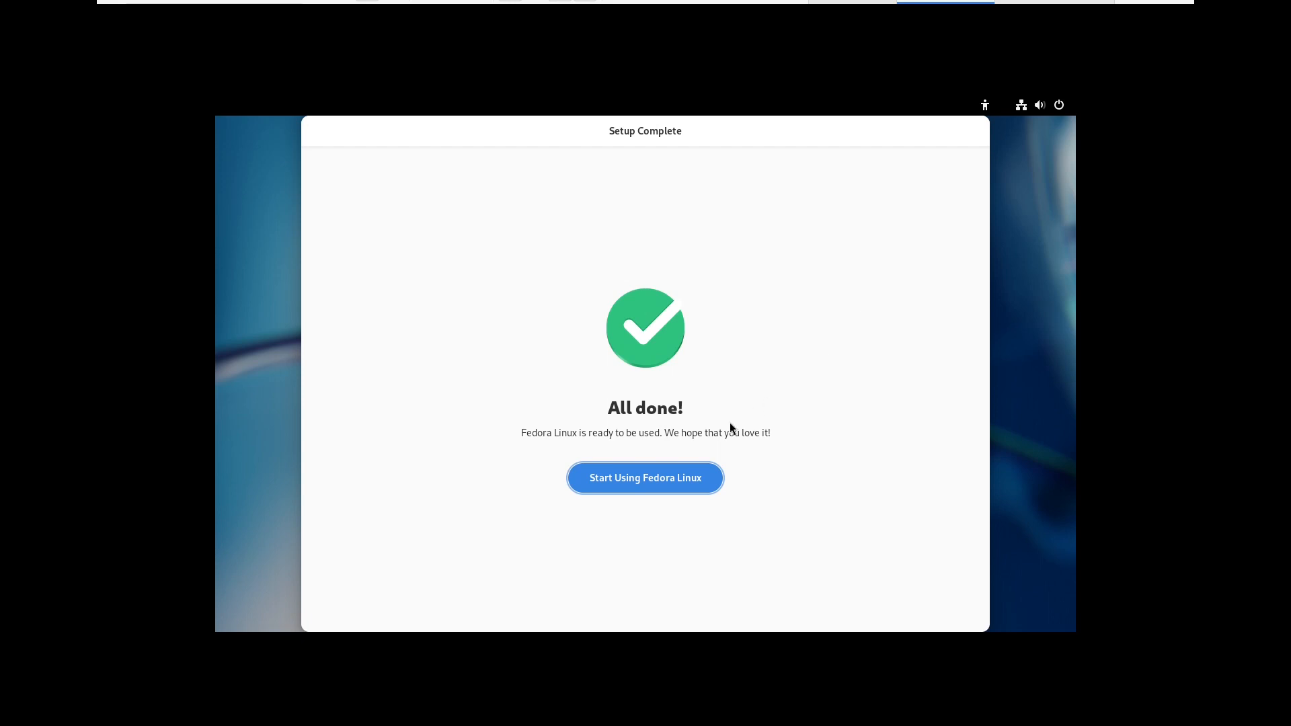
click(644, 475)
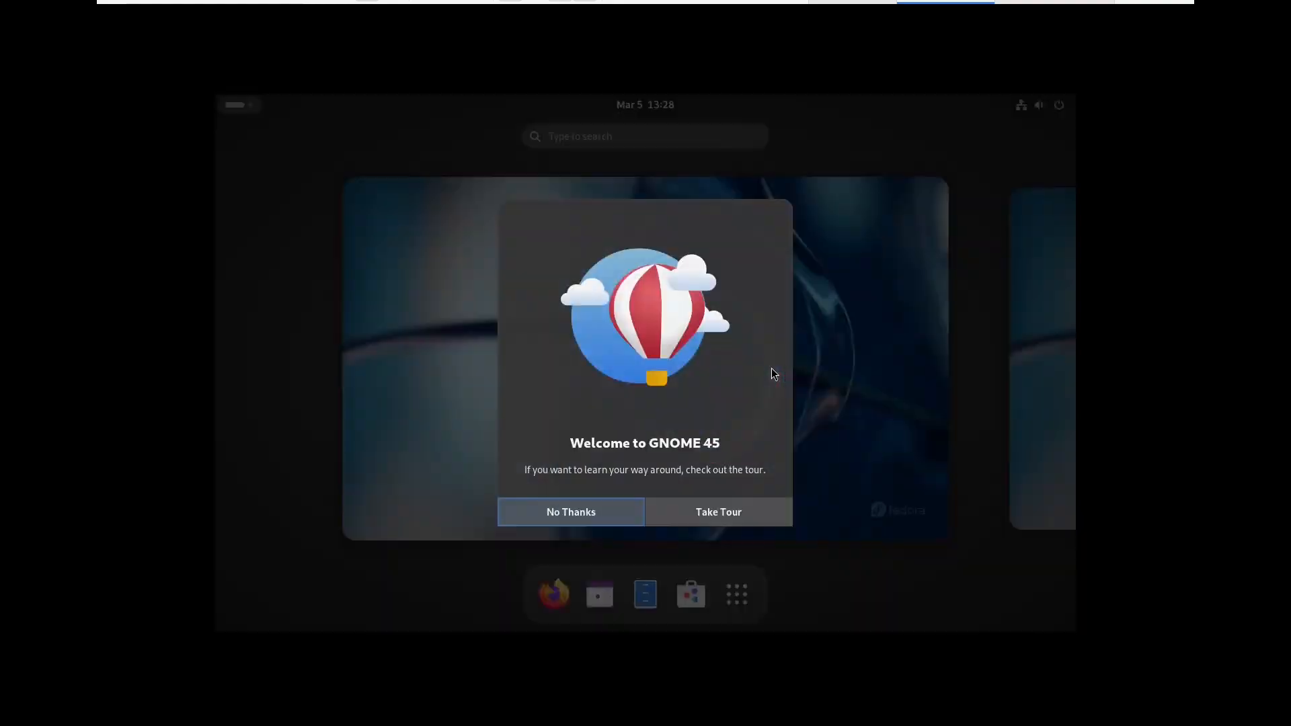
click(574, 510)
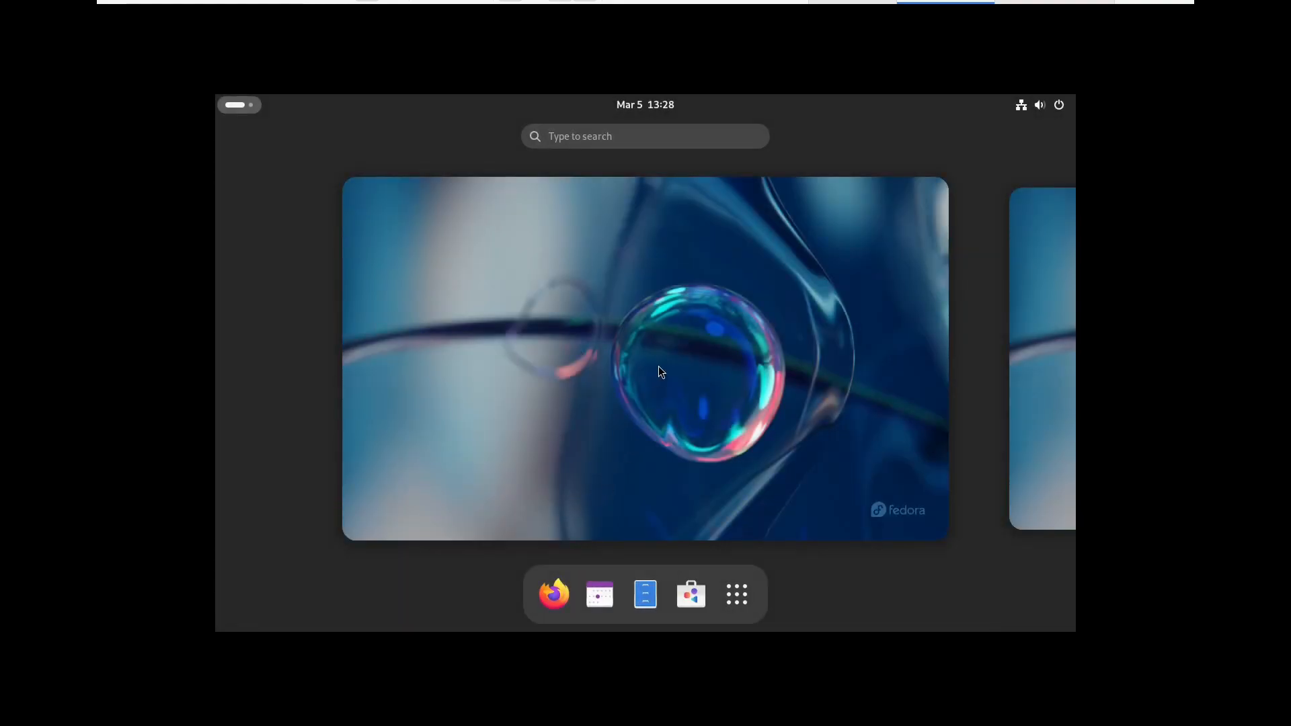
click(660, 372)
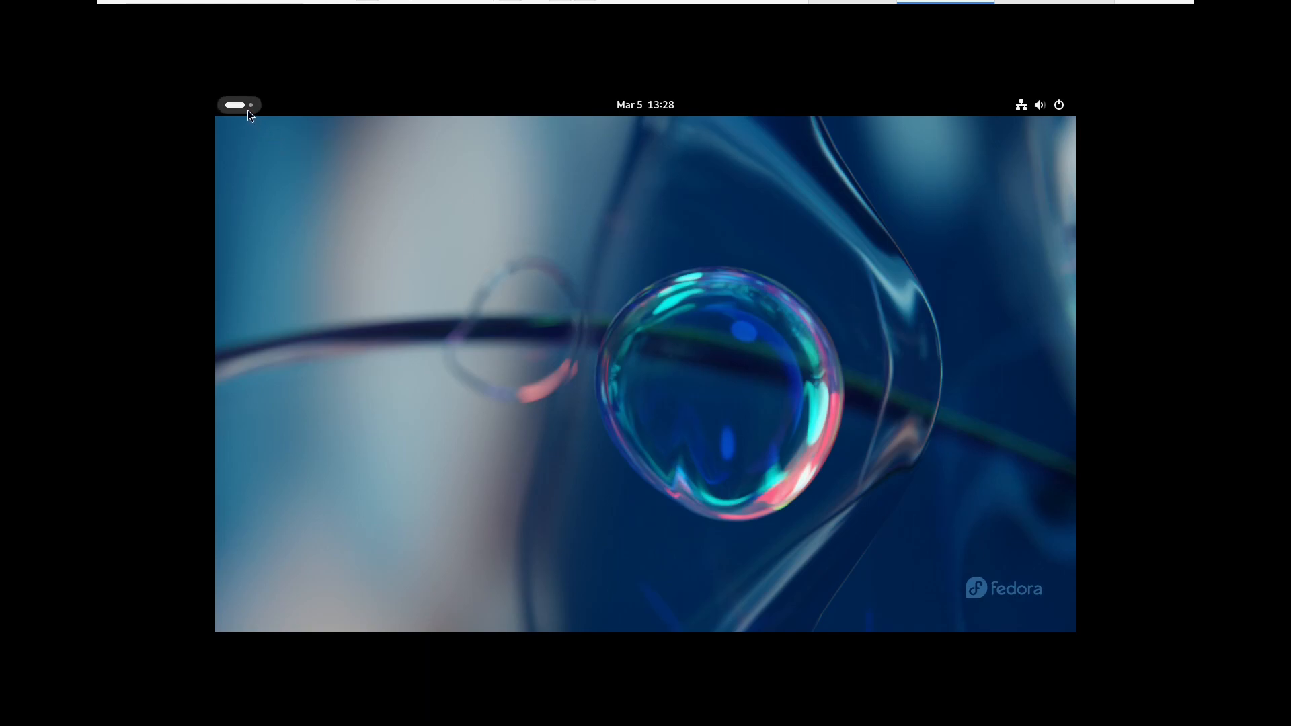
click(1043, 111)
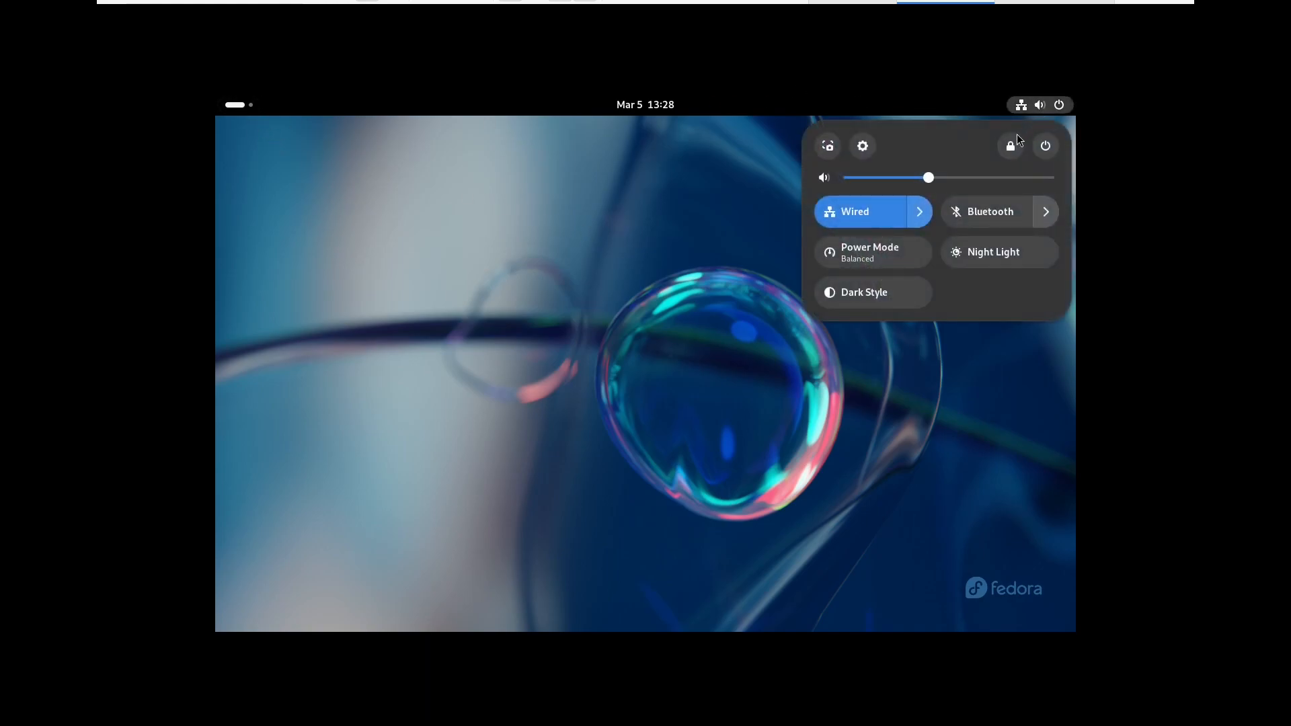
click(651, 232)
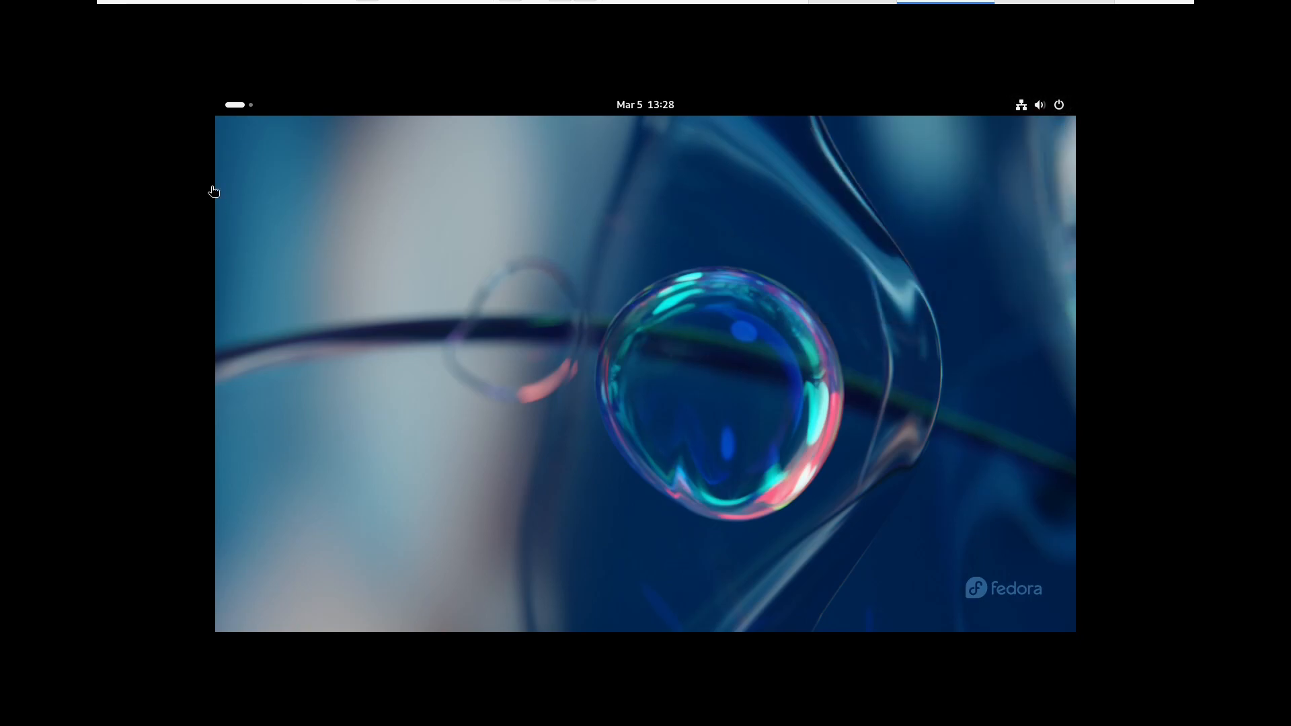
click(232, 113)
click(234, 107)
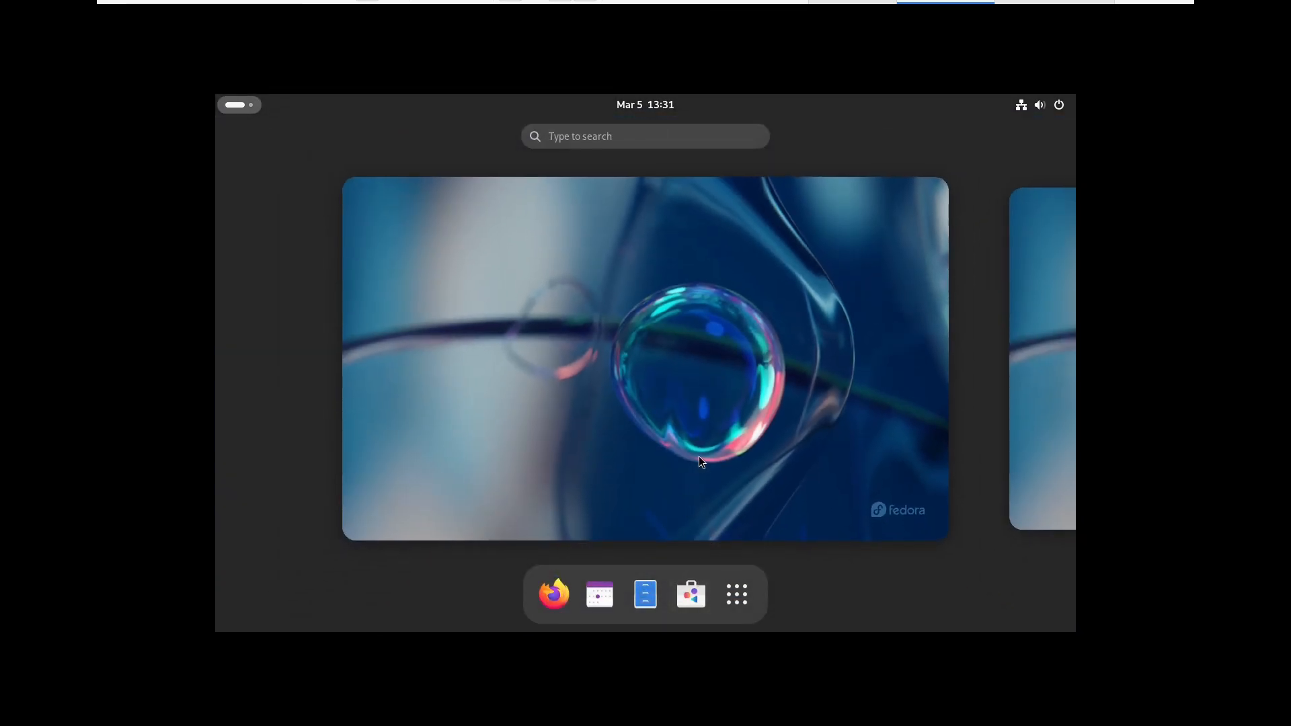
Launch Terminal, become root with sudo -i using the admin password, and clear the screen
text(ter)
key(Return)
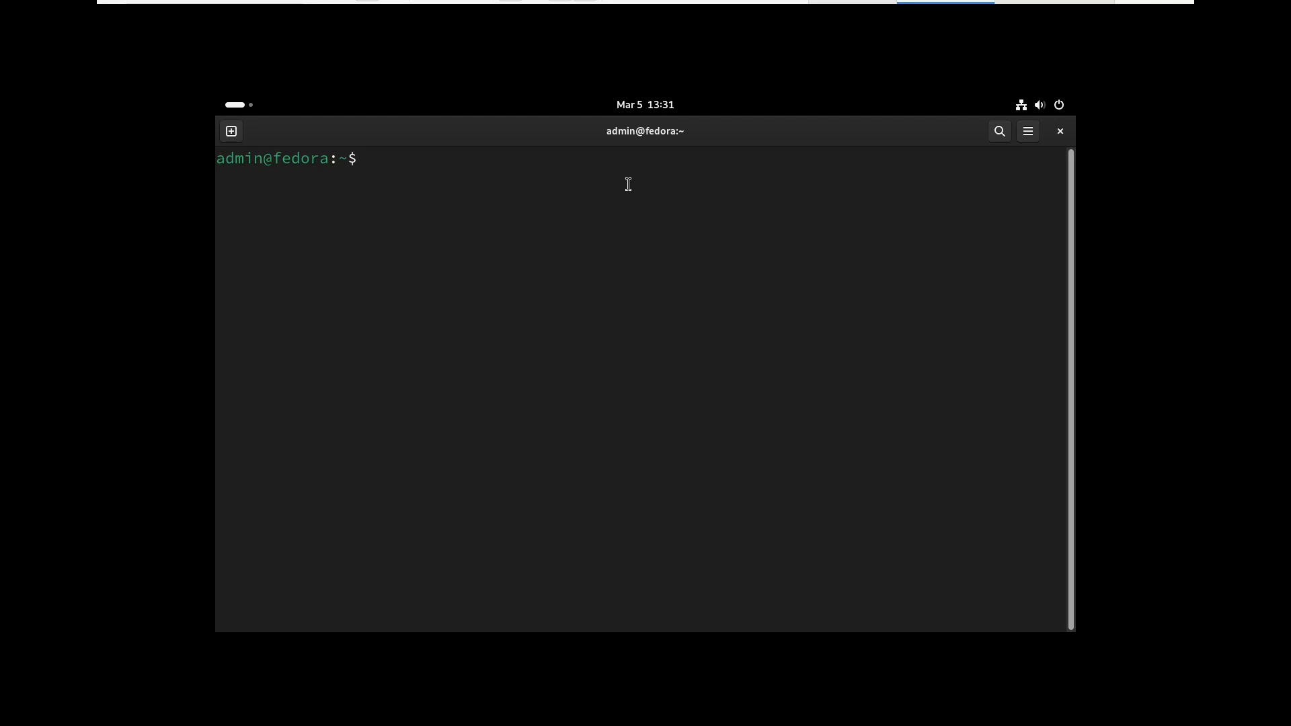
text(sudo -i)
key(Return)
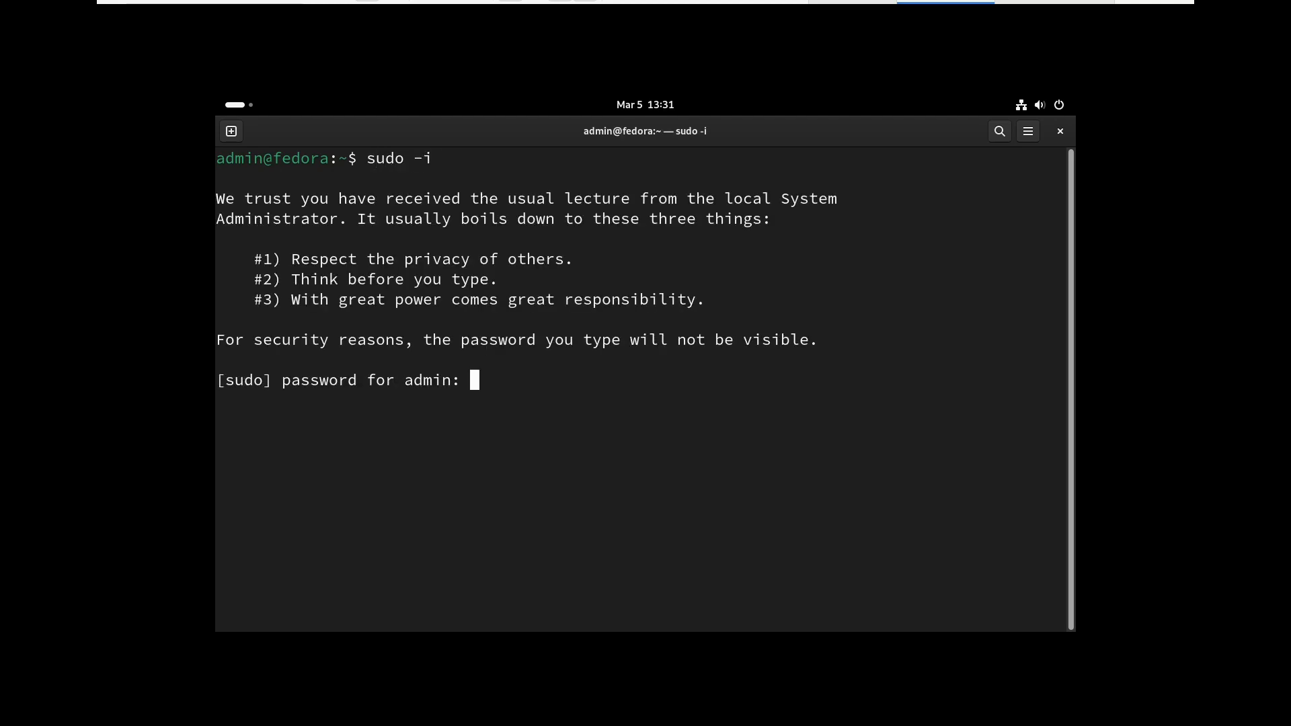
key(Return)
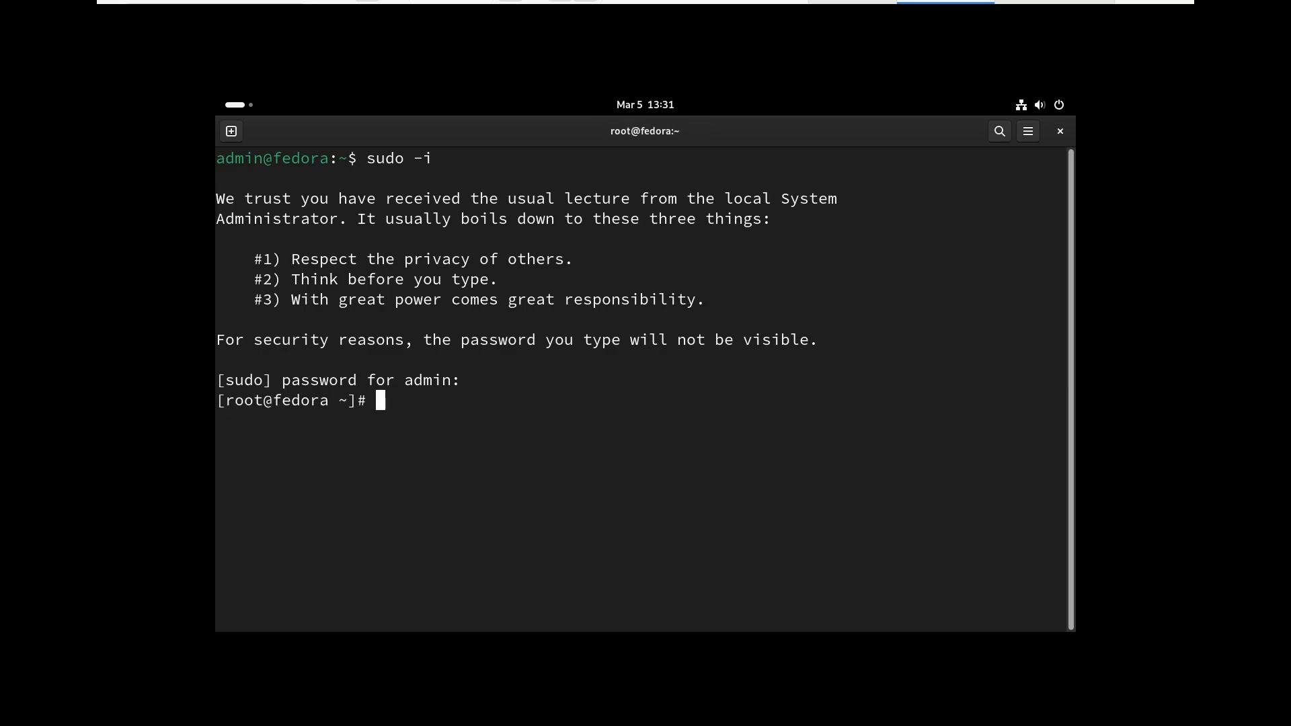
text(clear)
key(Return)
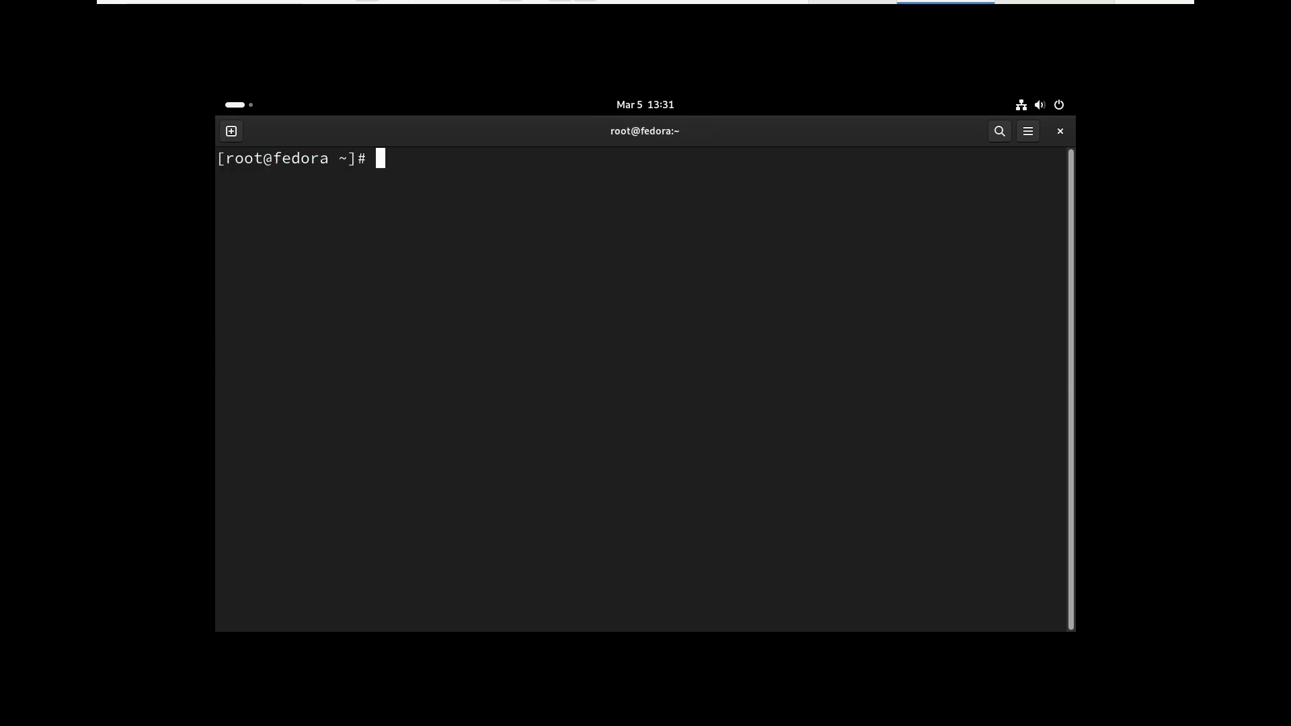
Open /etc/dnf/dnf.conf in the nano editor
text(nano /e)
key(Tab)
text(f)
key(BackSpace)
text(dn)
key(Tab)
text(d)
key(Tab)
key(Return)
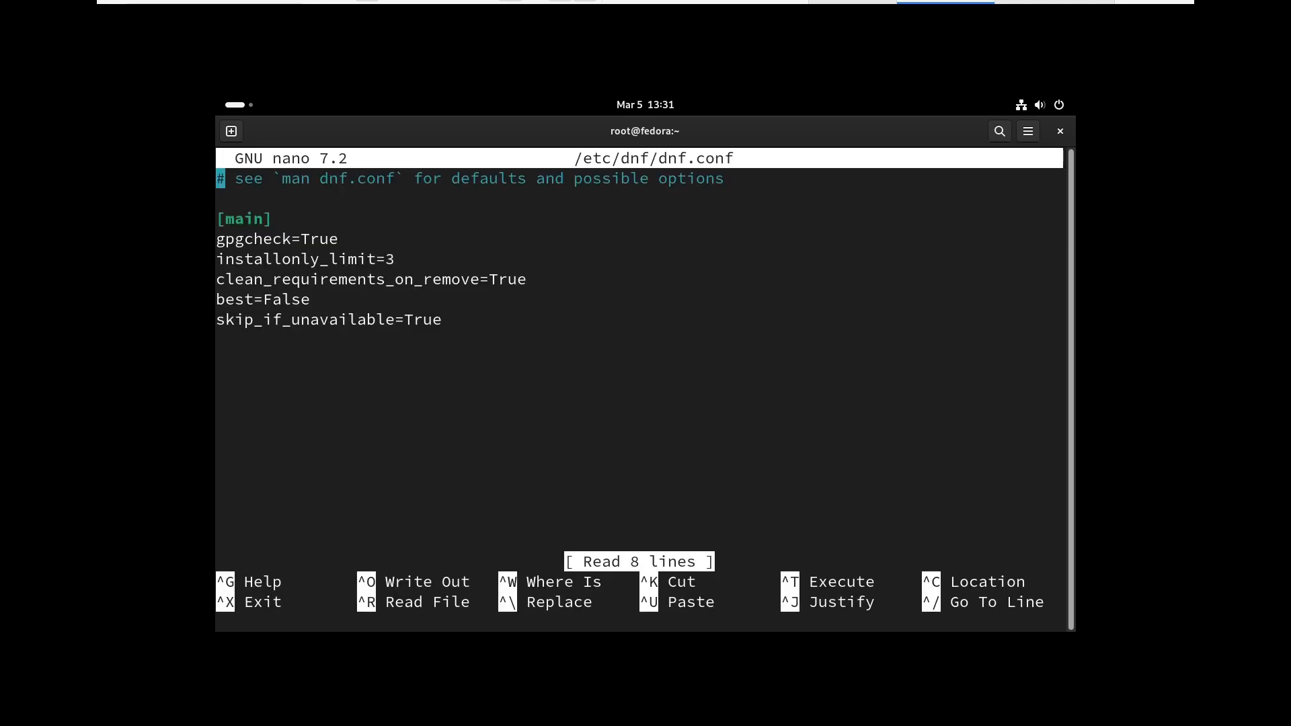
Paste fastestmirror=True, max_parallel_downloads=10, defaultyes=True and keepcache=True below the last setting and save the file
key(Down)
key(Down)
key(Down)
key(Down)
key(Down)
key(Down)
key(Down)
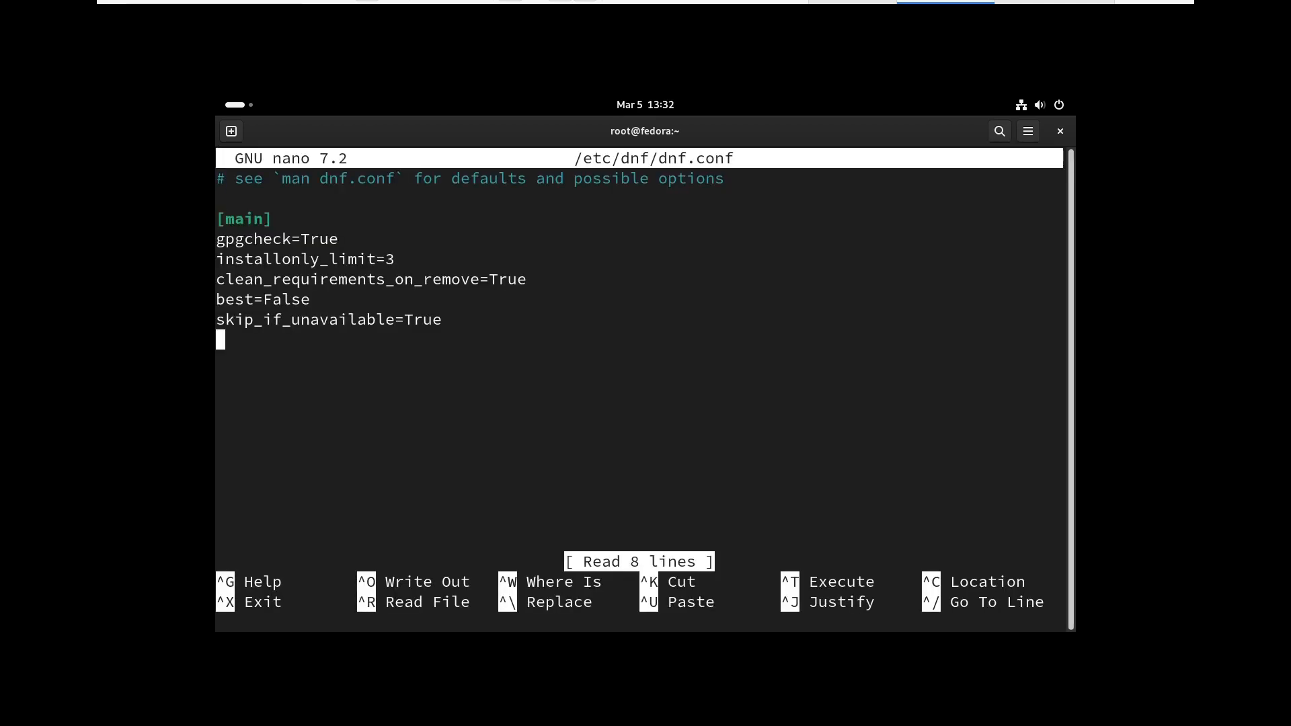
text(#added for speed up dnf fastestmirror=True max_parallel_downloads=10 defaultyes=True keepcache=True)
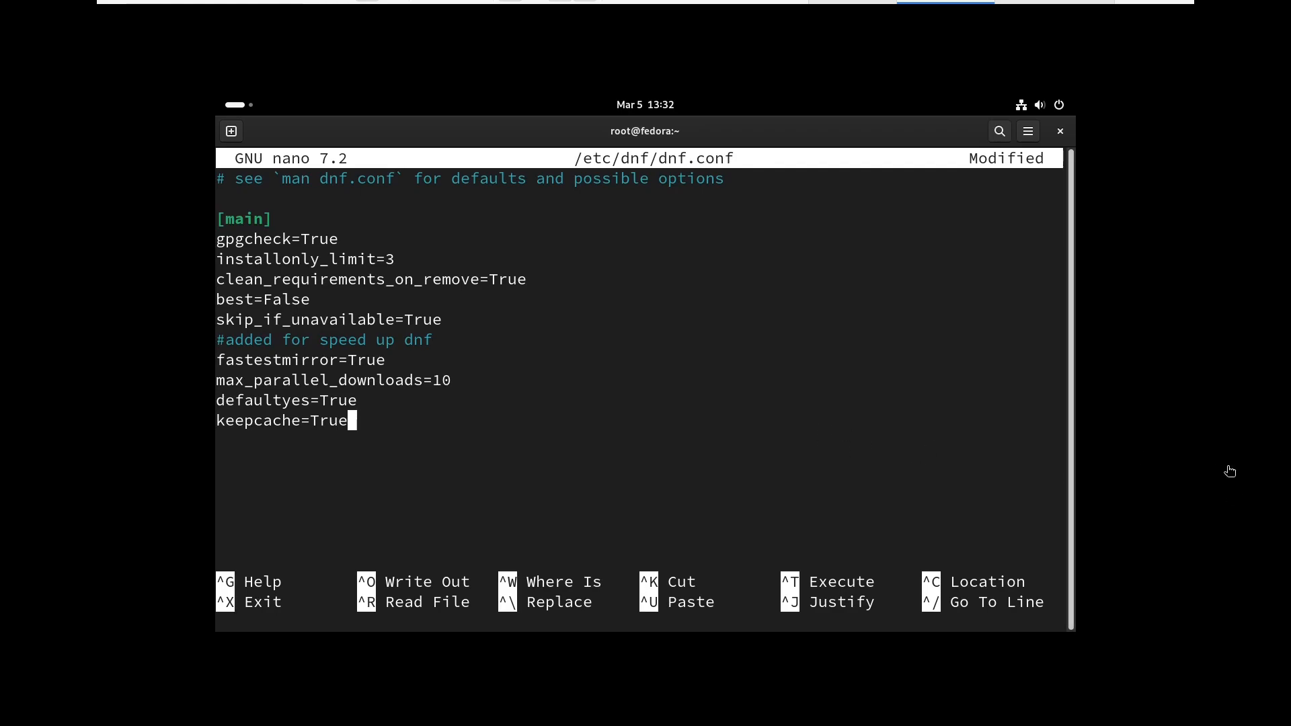
key(ctrl+x)
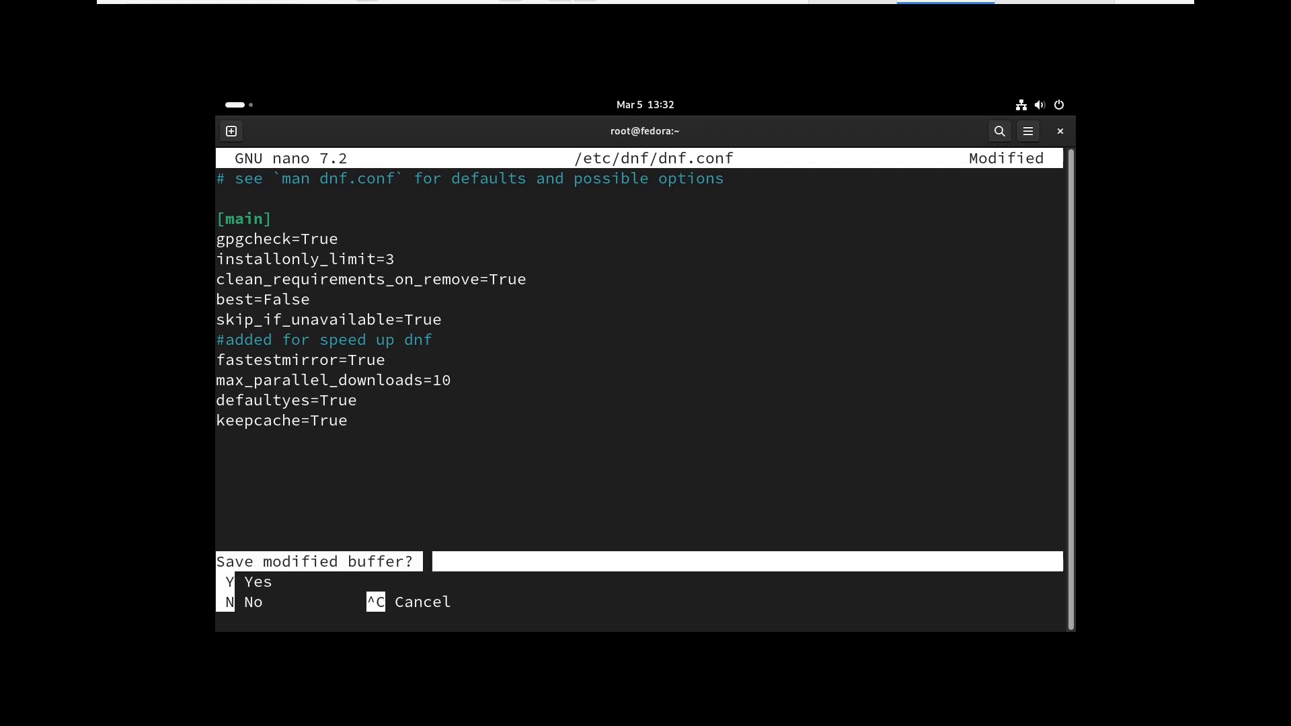
key(y)
key(Return)
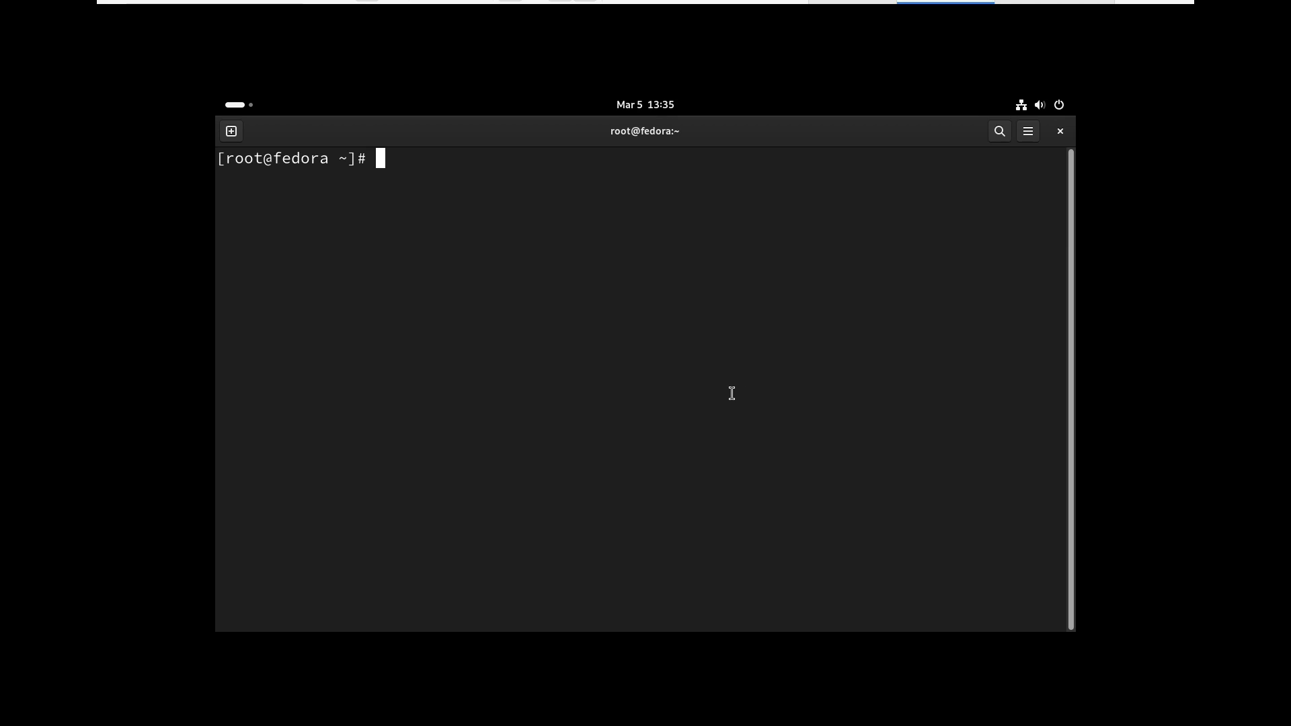
Install open-vm-tools and open-vm-tools-desktop, check that vmtoolsd.service is running, then clear the terminal
key(ctrl+shift+v)
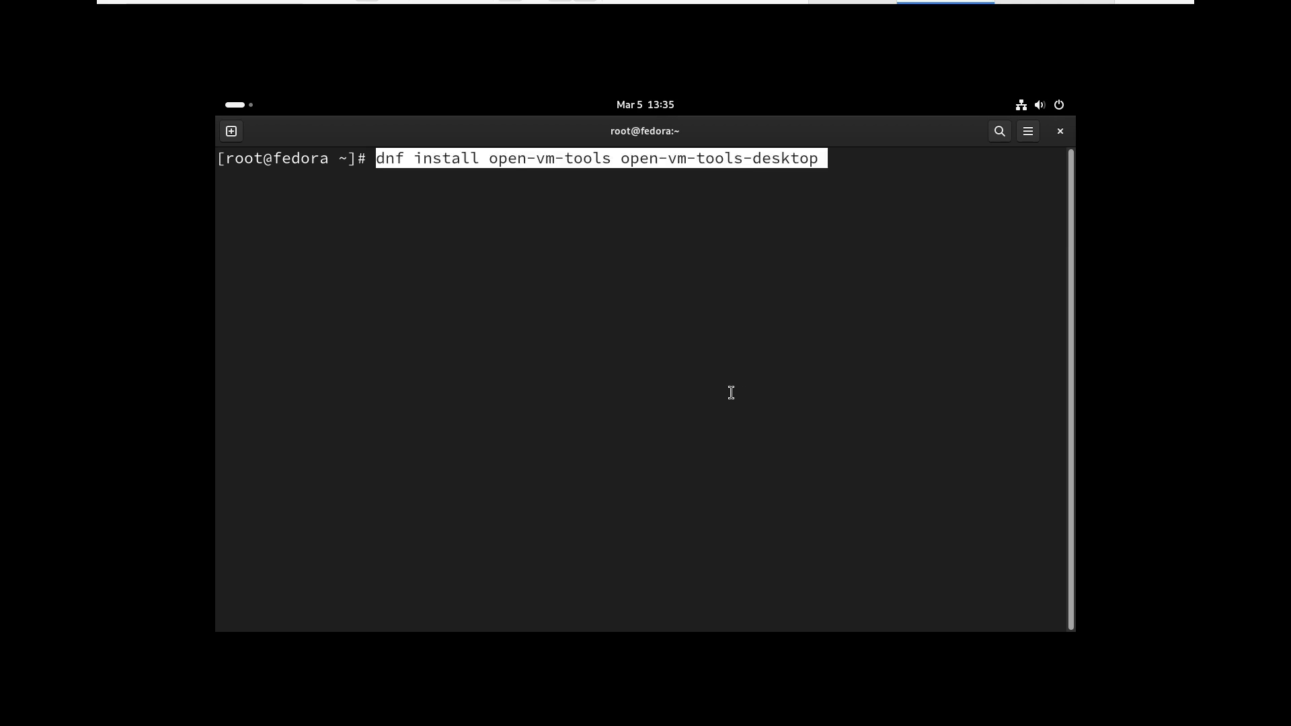
key(Return)
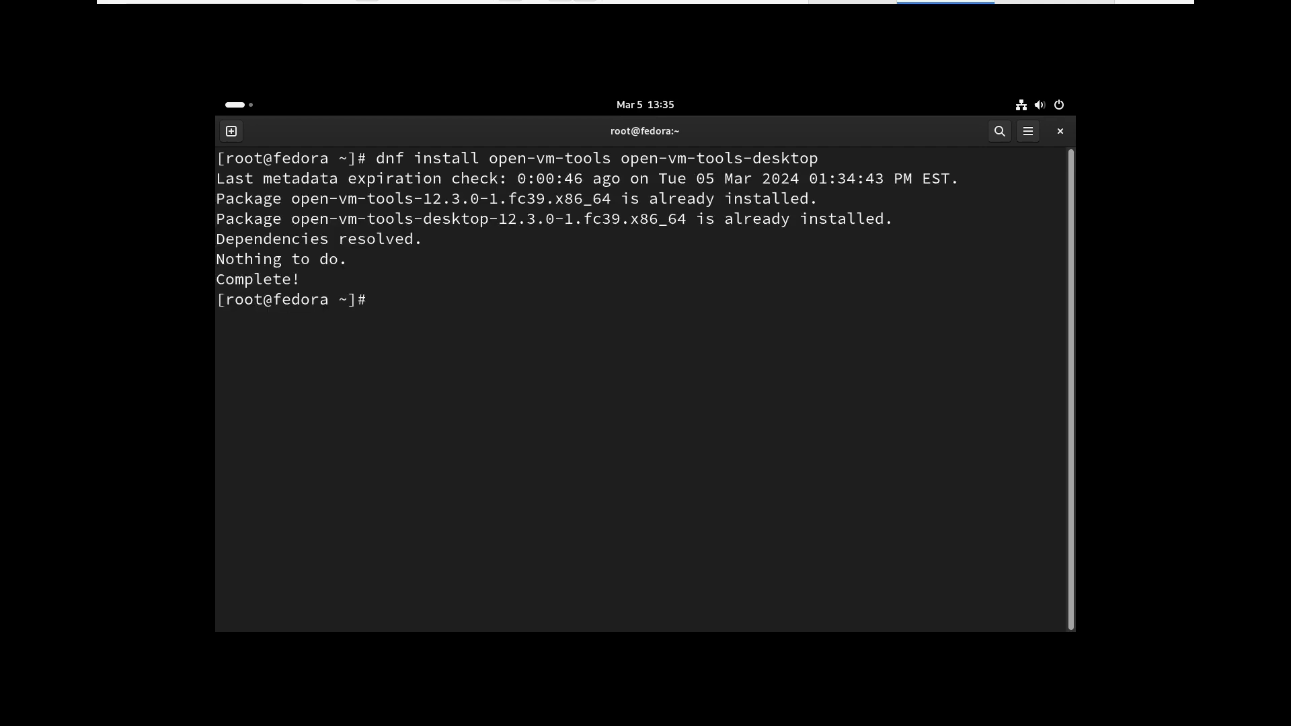
text(systemctl status vmtools)
key(Tab)
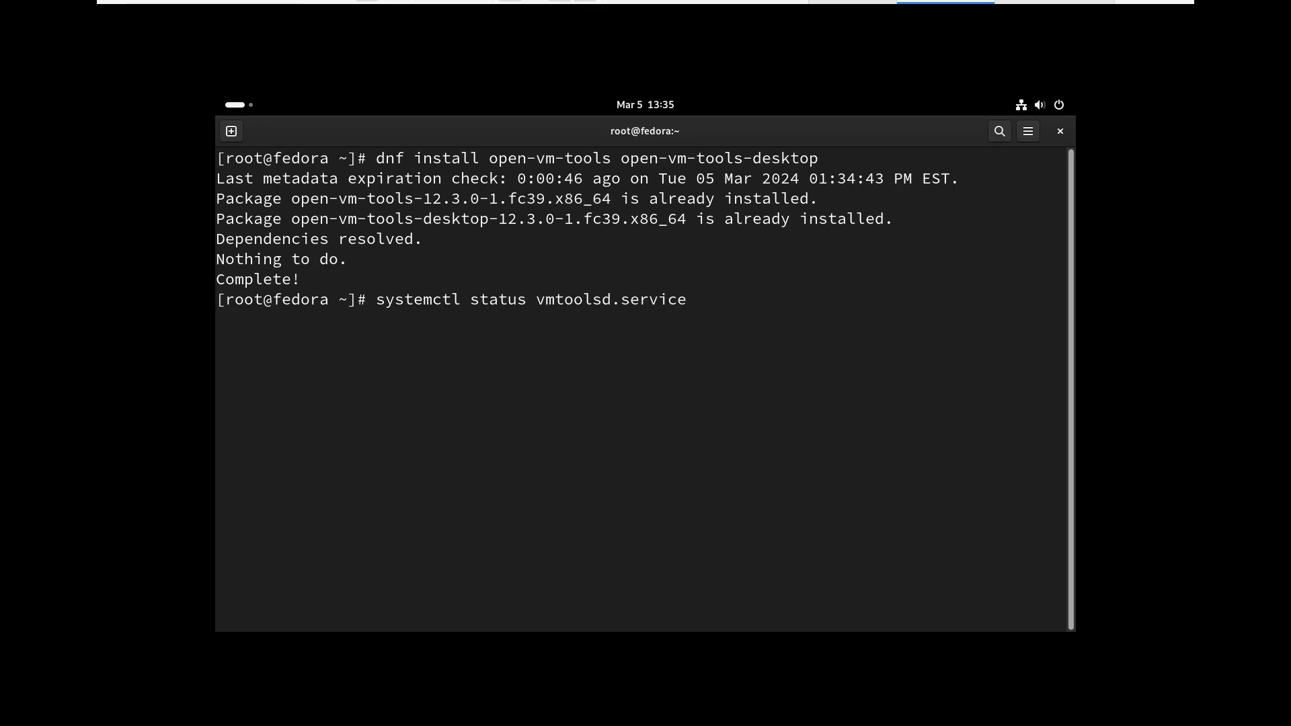
key(Return)
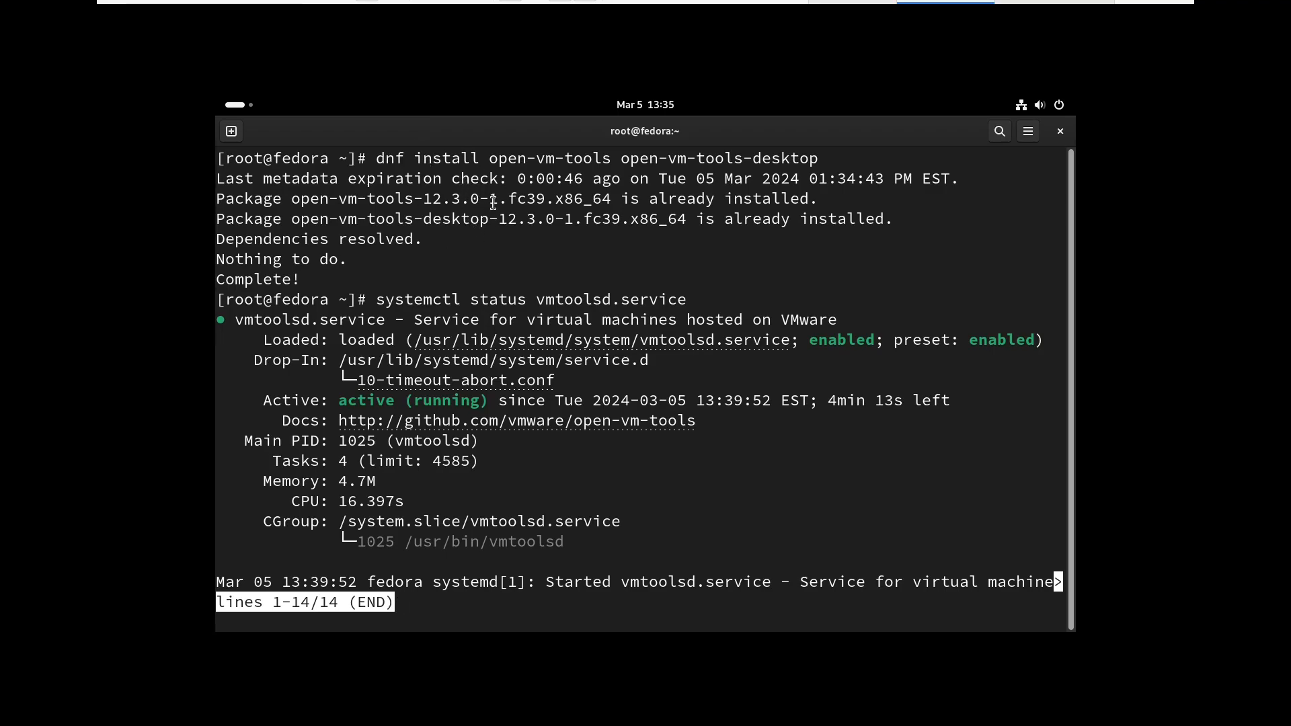
text(q)
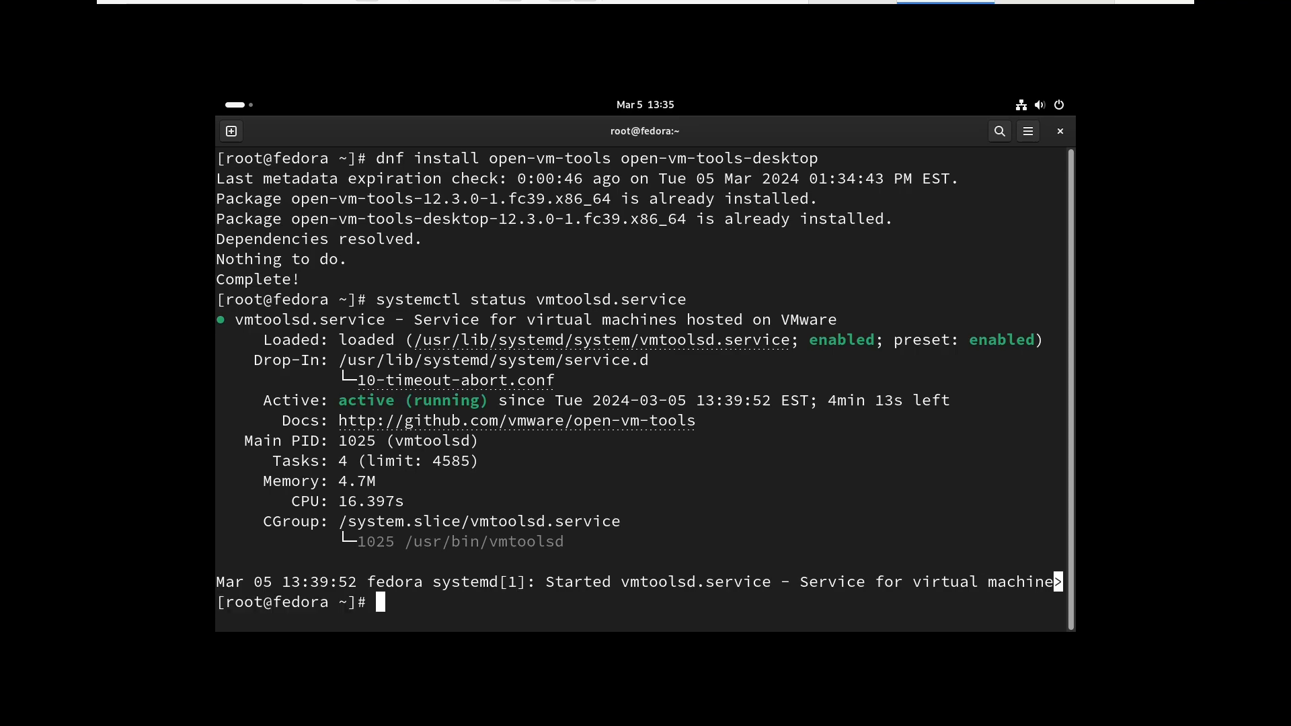
text(clear)
key(Return)
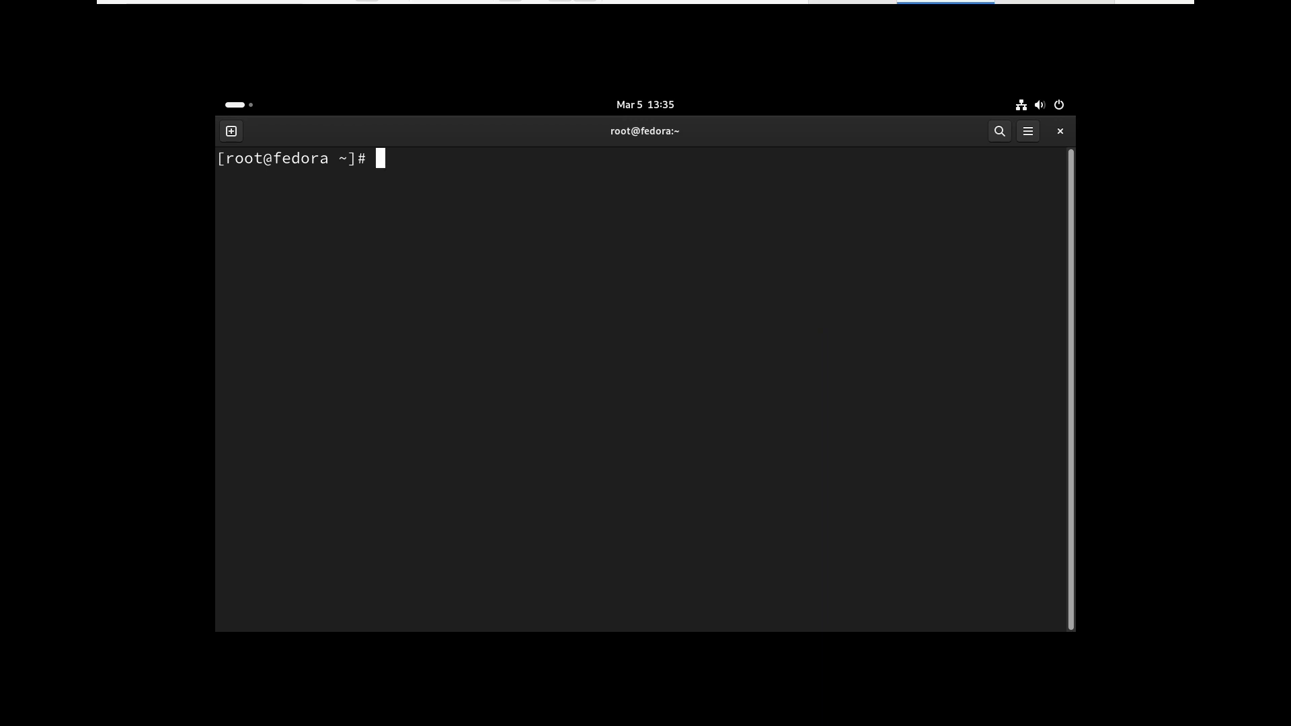
Change the display resolution to 1920×1080 (16:9) in Display Settings, apply it and keep the changes
drag(845, 138, 829, 184)
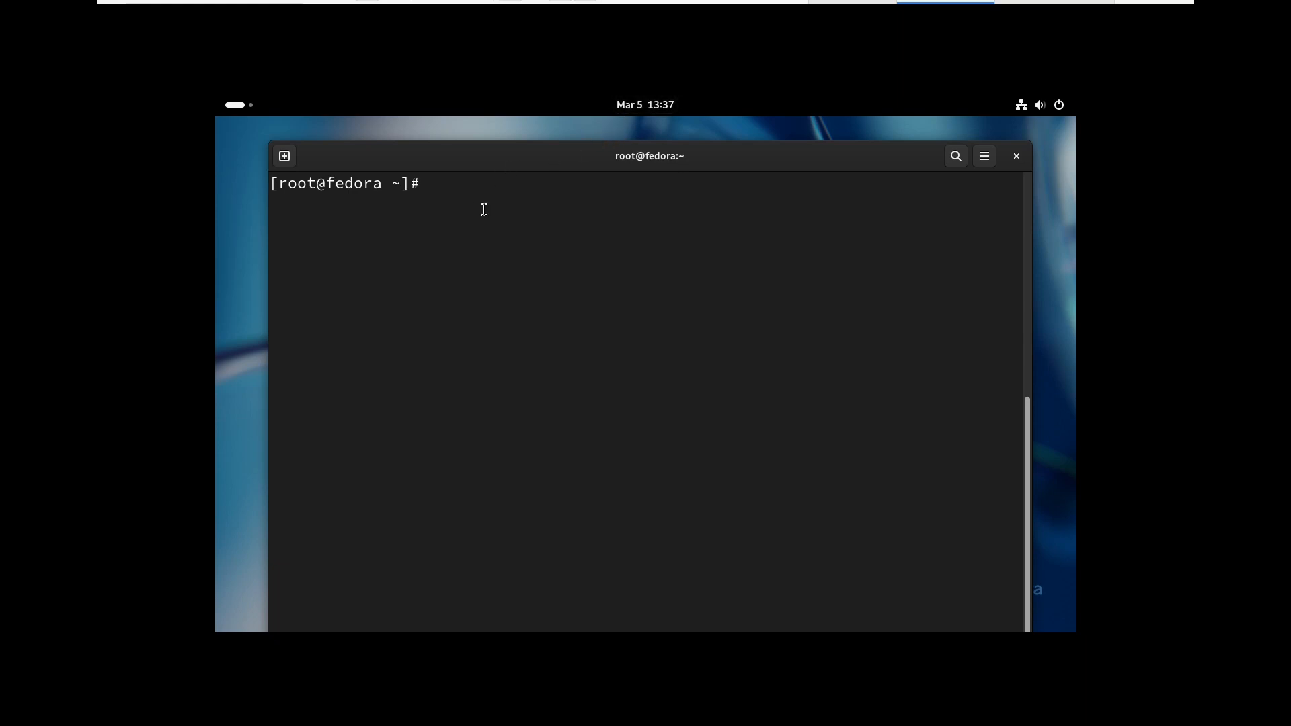
right_click(542, 129)
click(588, 181)
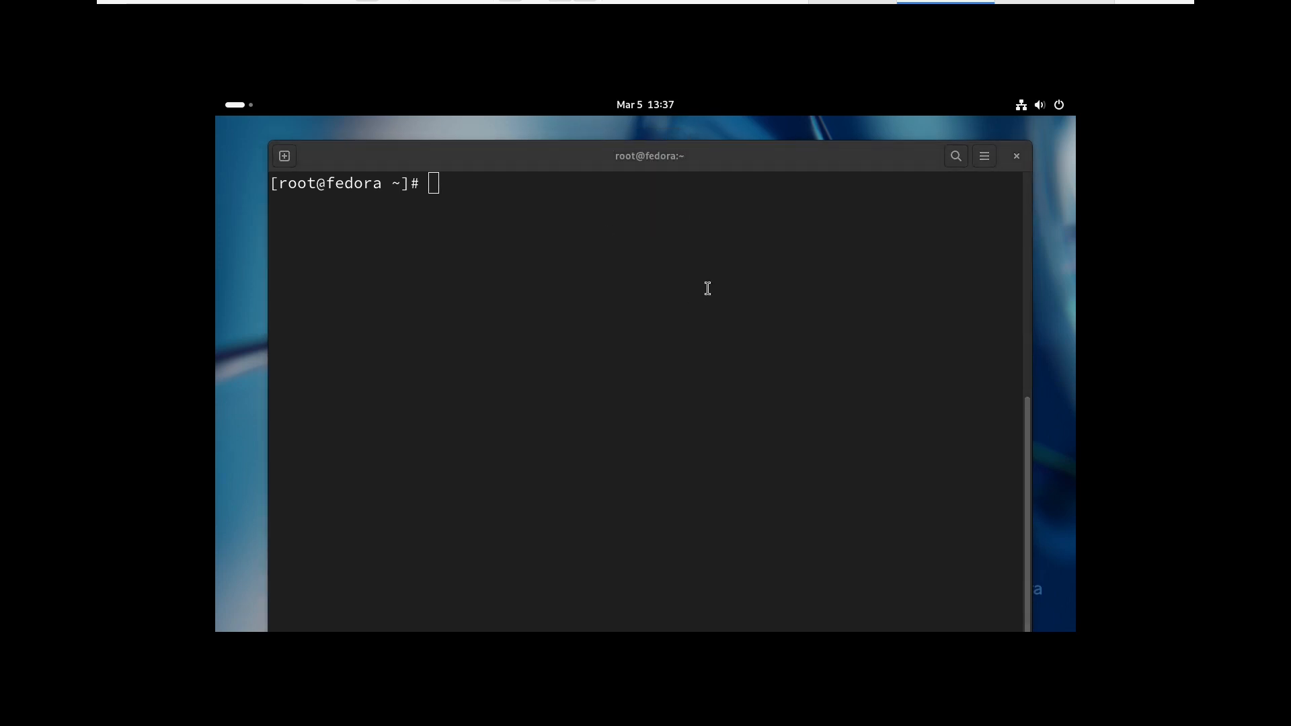
click(776, 220)
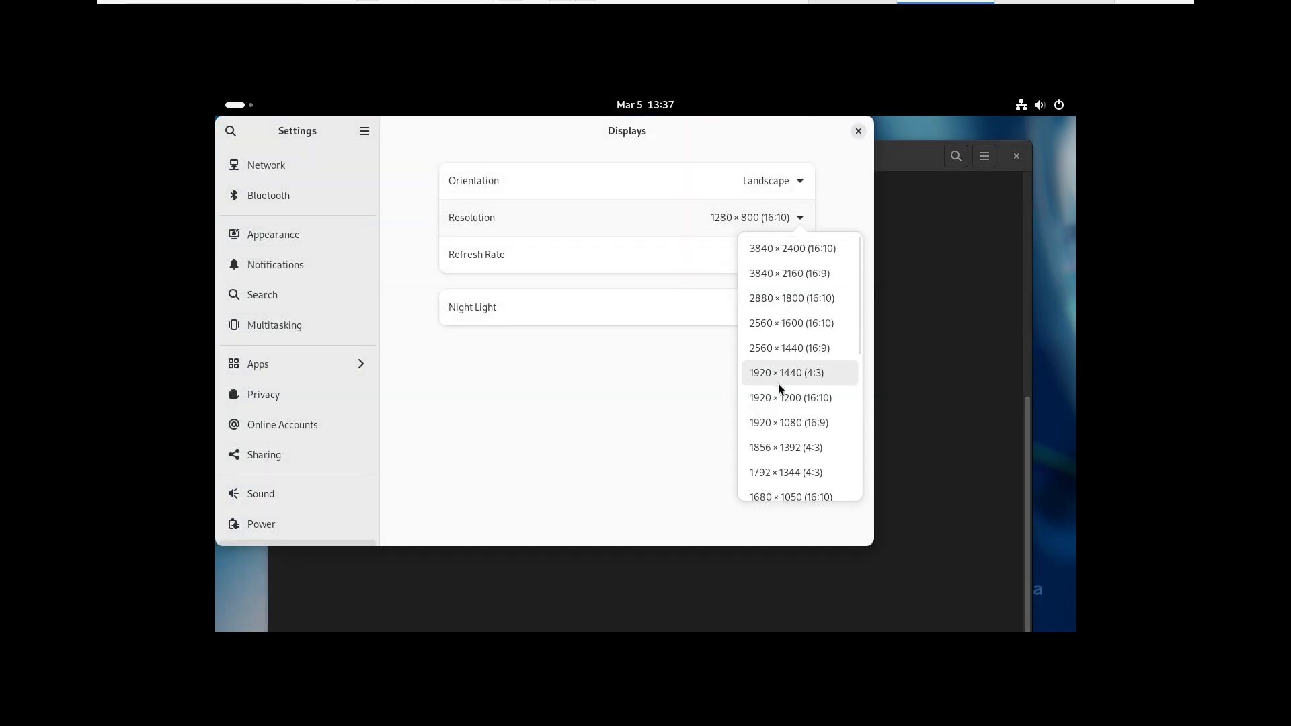
click(797, 431)
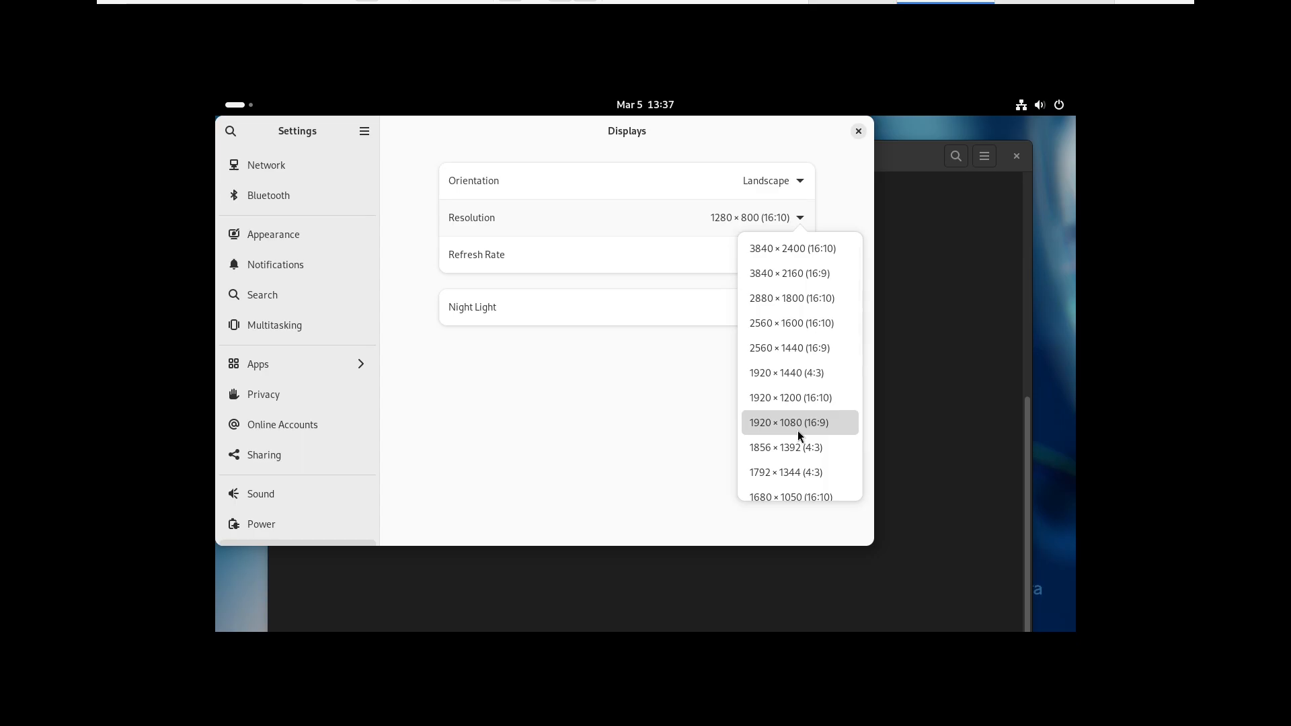
click(830, 131)
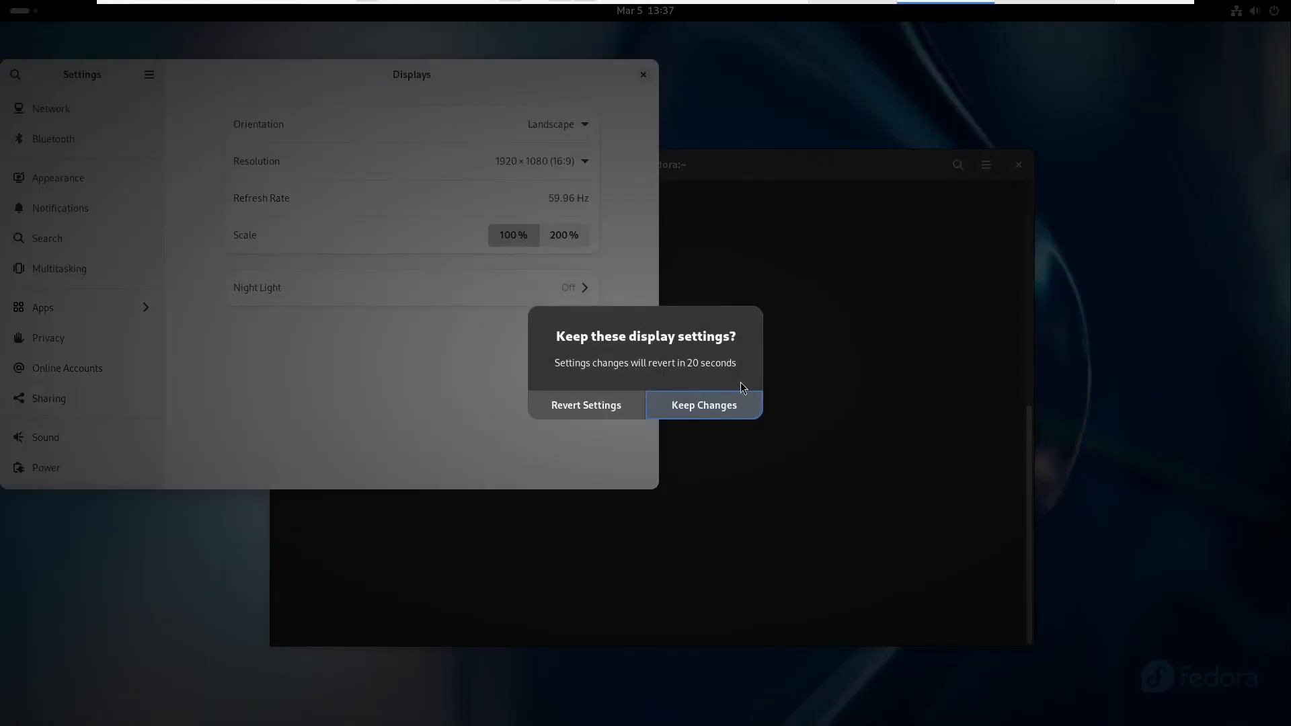
click(697, 405)
Close the Settings window and centre the root terminal on the desktop
drag(623, 79, 745, 119)
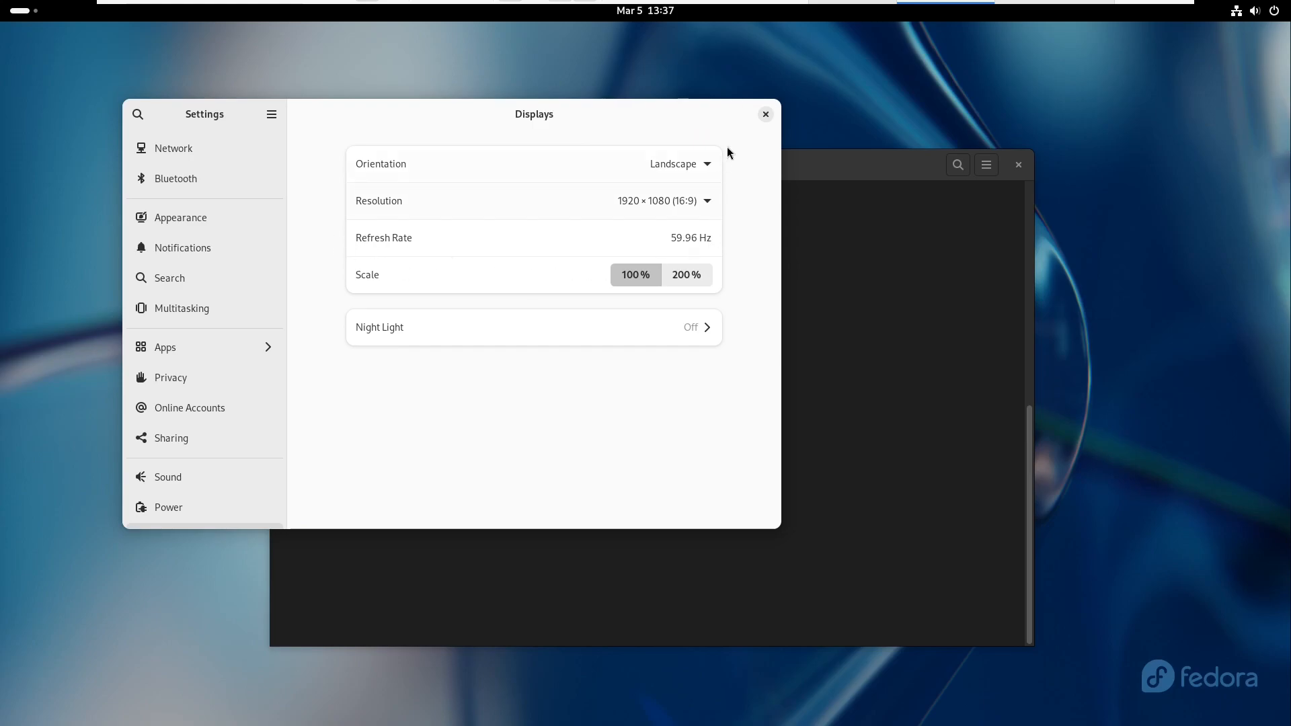
click(766, 115)
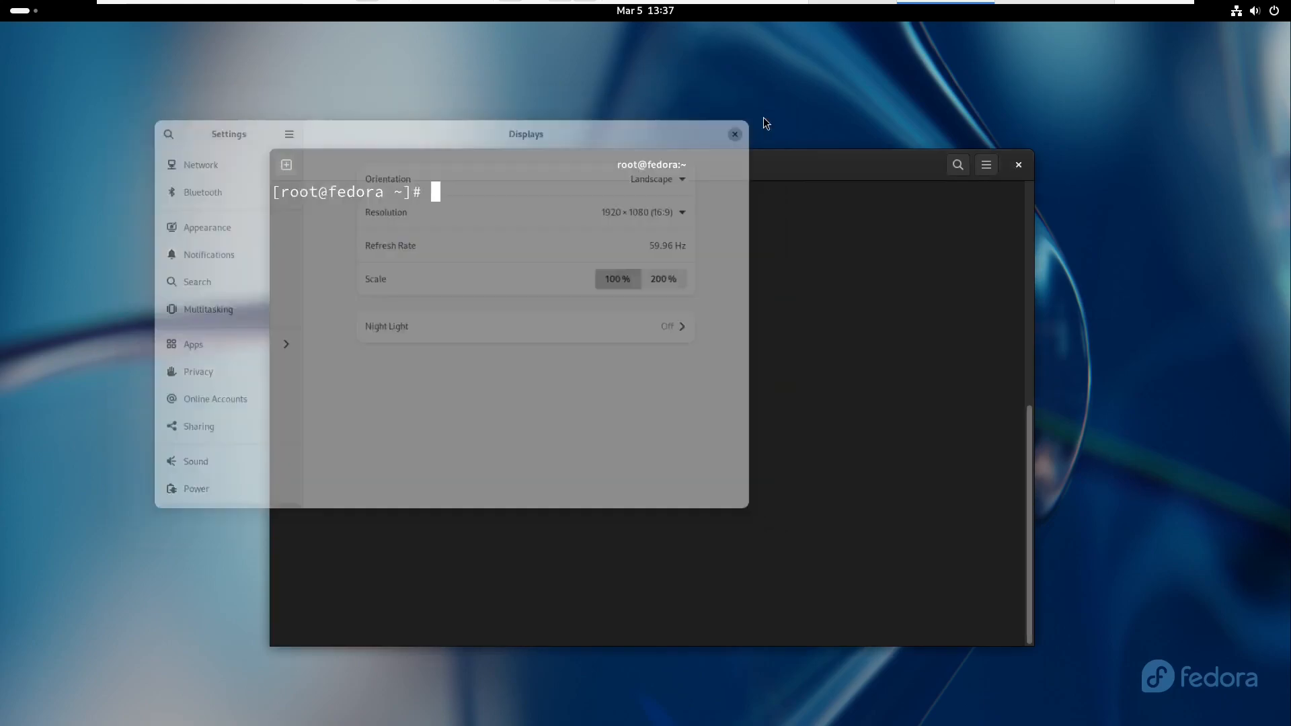
drag(838, 163, 784, 77)
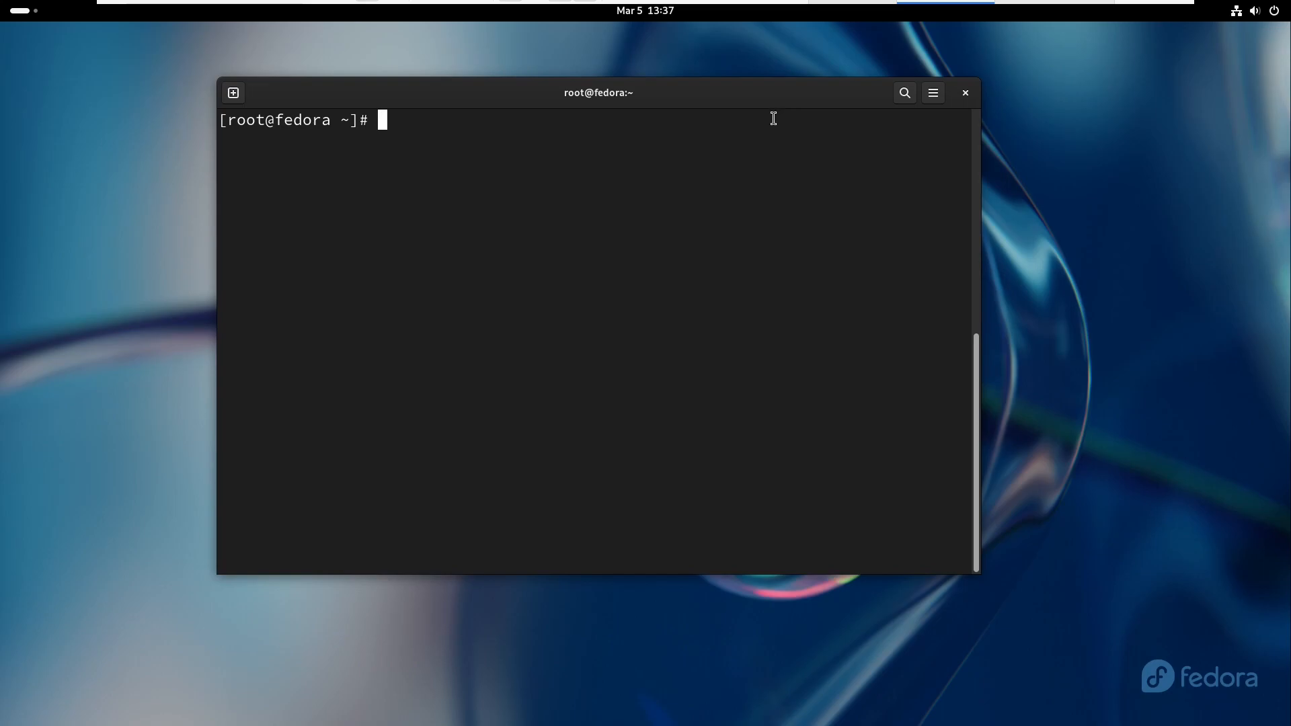
drag(717, 106, 756, 111)
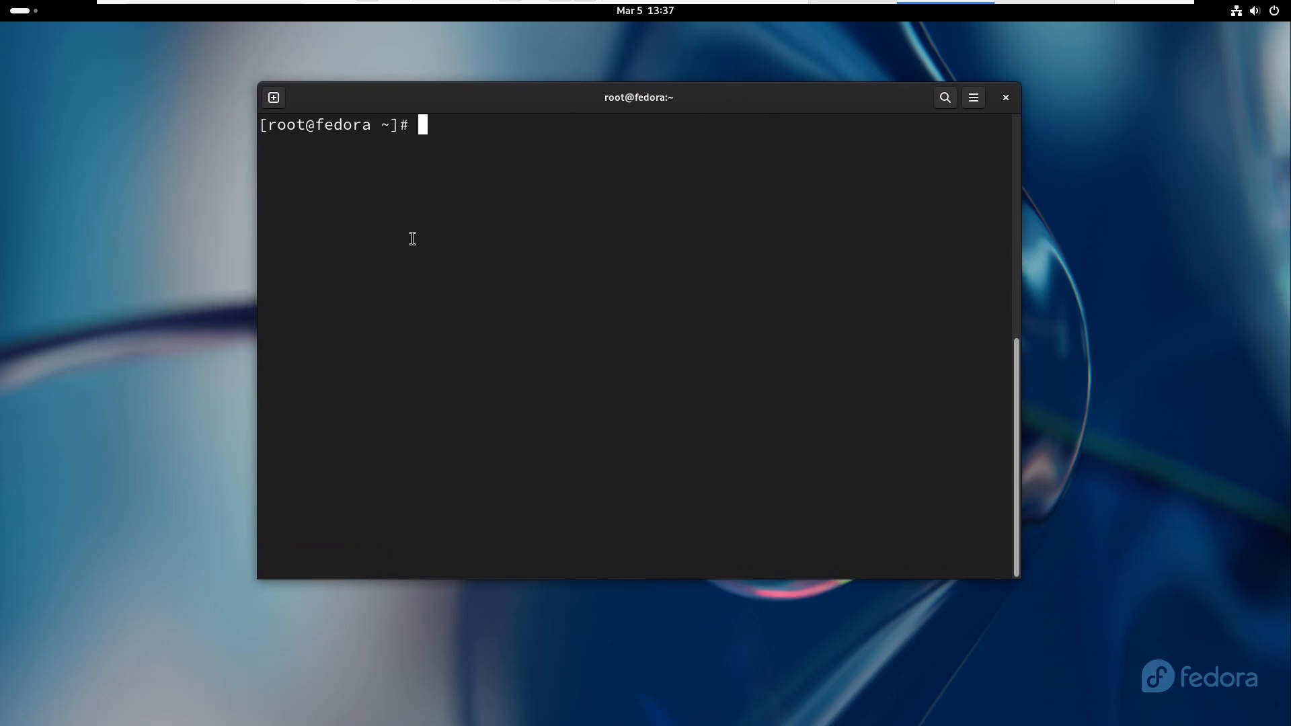
drag(427, 105, 460, 112)
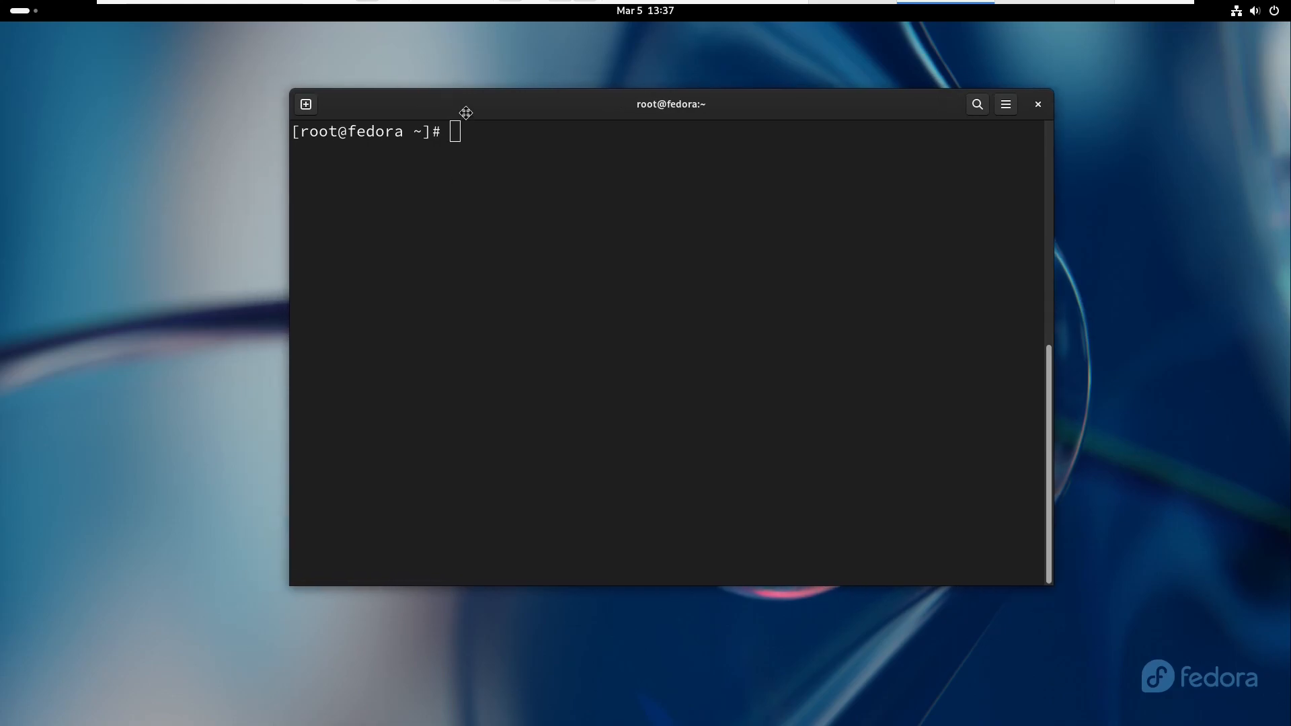